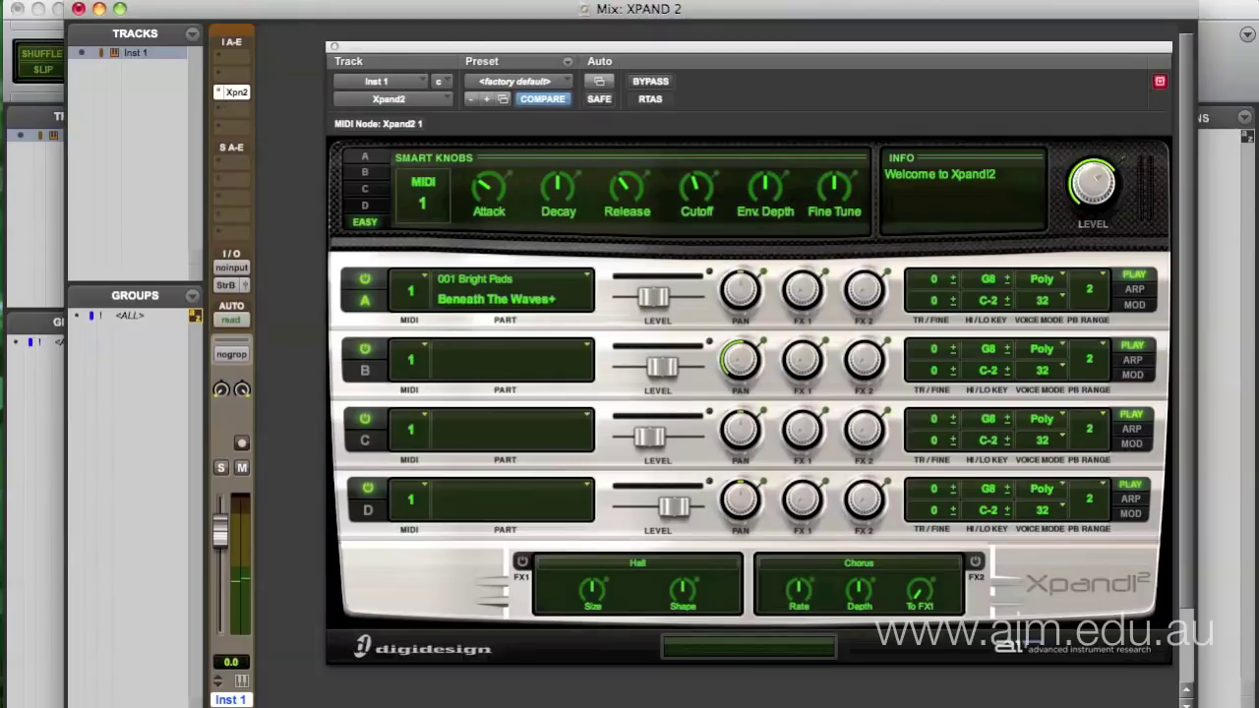
Step: Rename the Inst 1 instrument track hosting Xpand2 to XPAND
{"action": "double_click", "coordinate": [232, 699]}
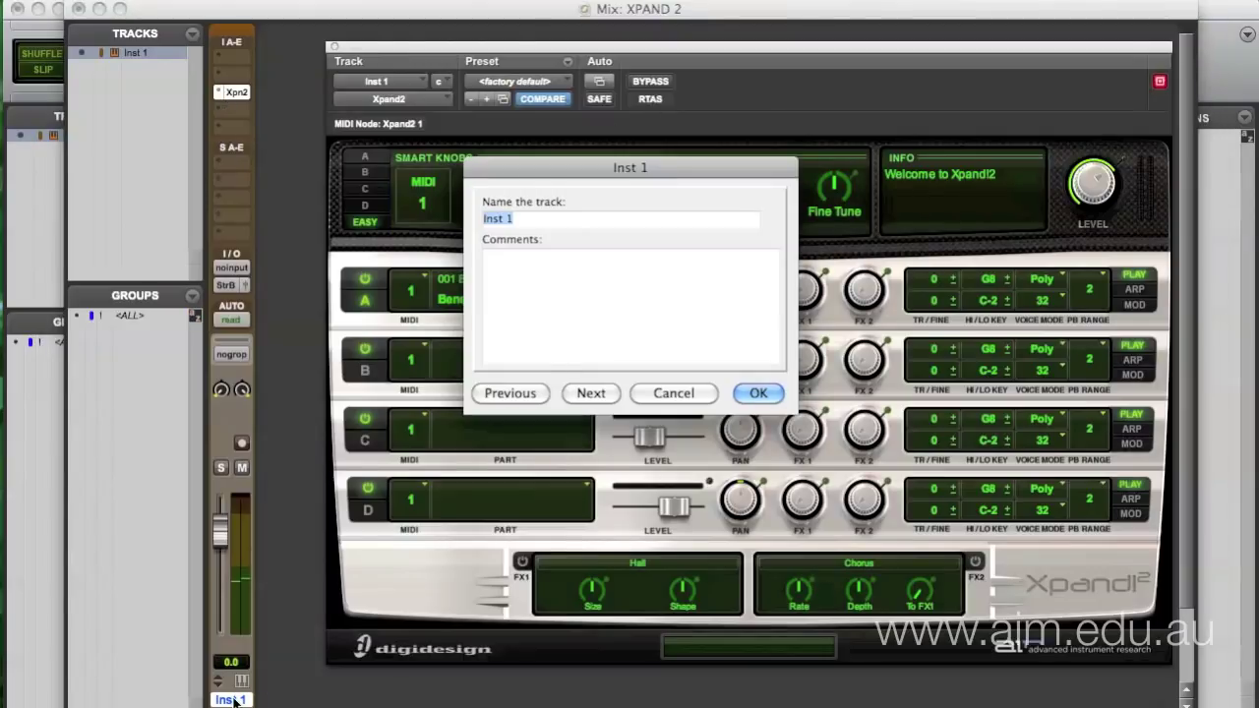
{"action": "type", "text": "XPAND"}
{"action": "key", "text": "Return"}
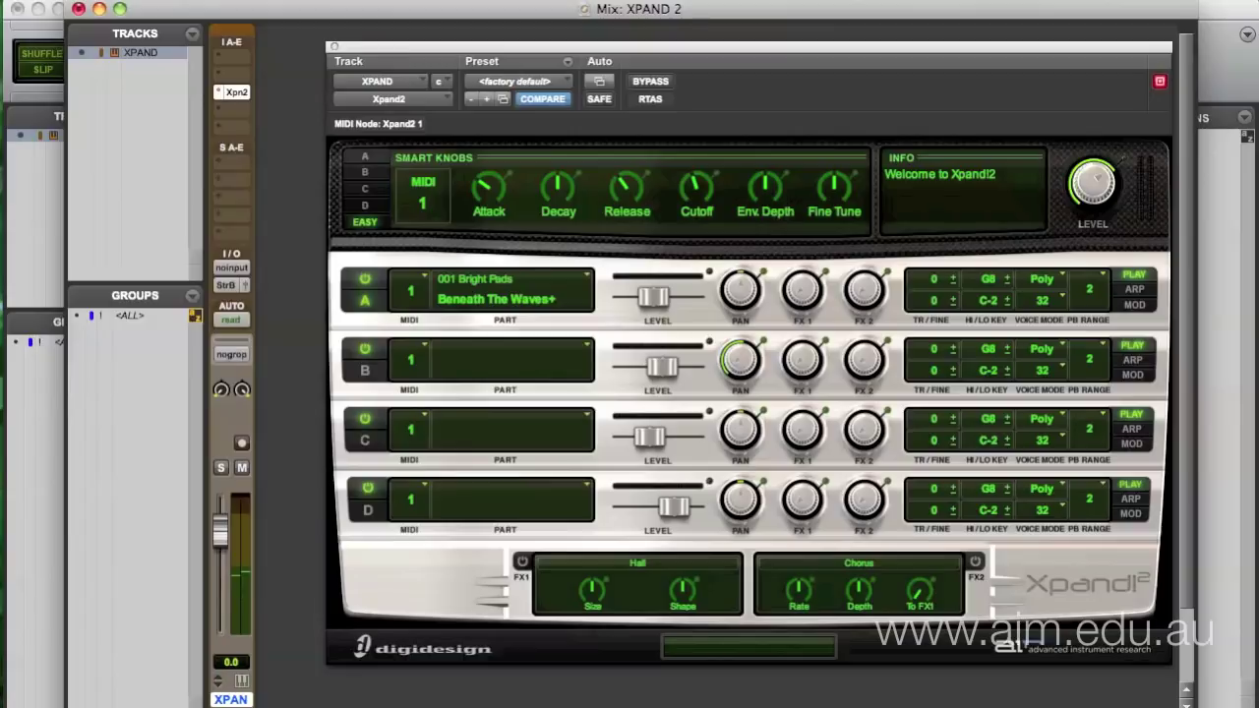
Step: Import Xpand Material.mid from JASE/XPAND 2/Xpand MIDI Files as new MIDI tracks
{"action": "left_click", "coordinate": [175, 3]}
{"action": "mouse_move", "coordinate": [182, 260]}
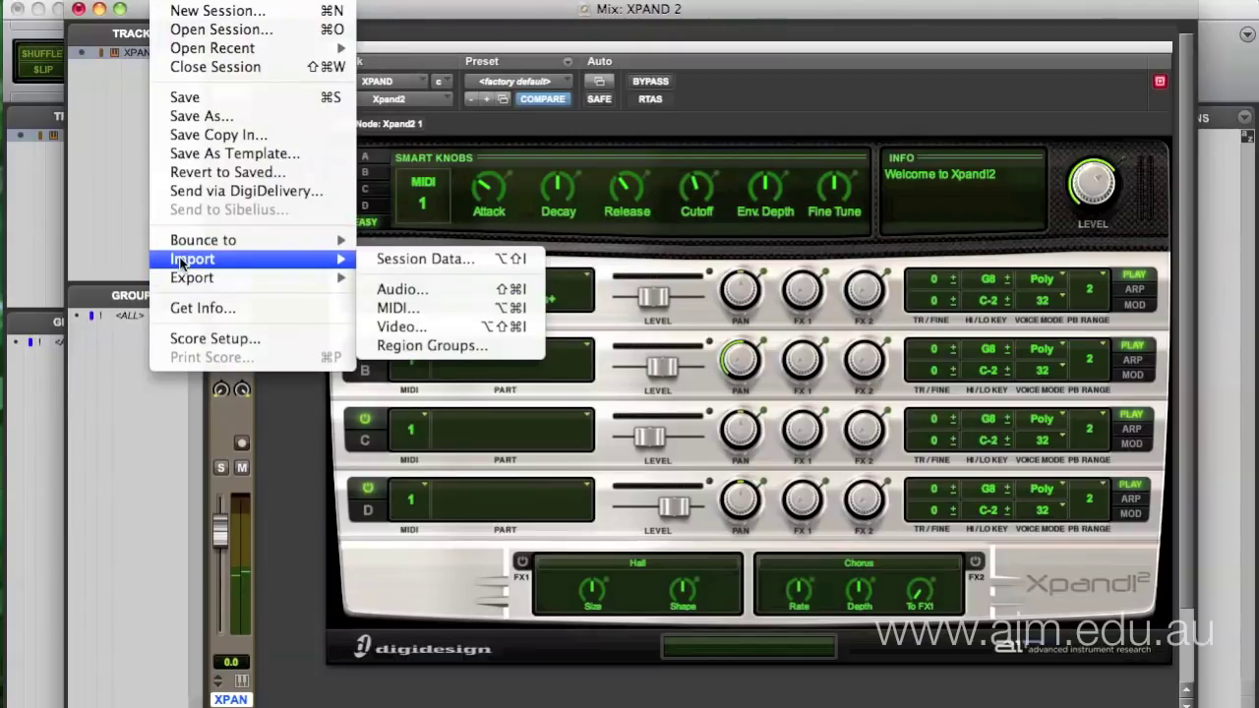
{"action": "left_click", "coordinate": [432, 308]}
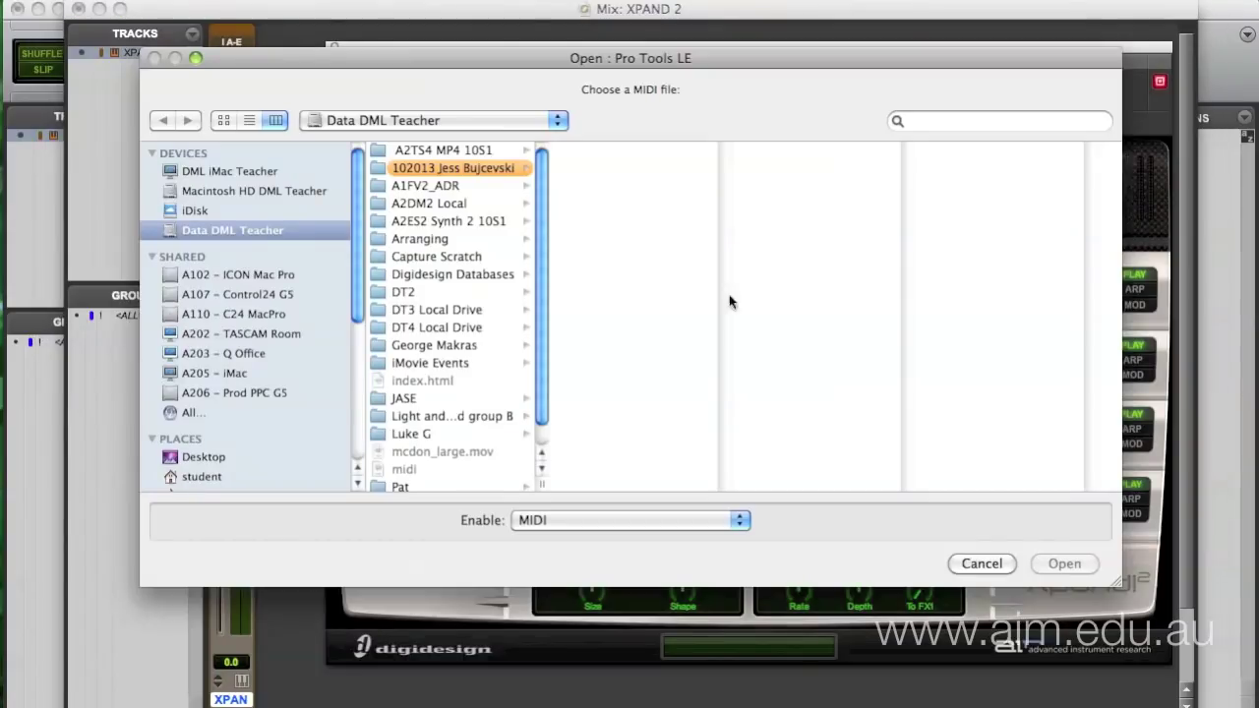
{"action": "left_click", "coordinate": [406, 398]}
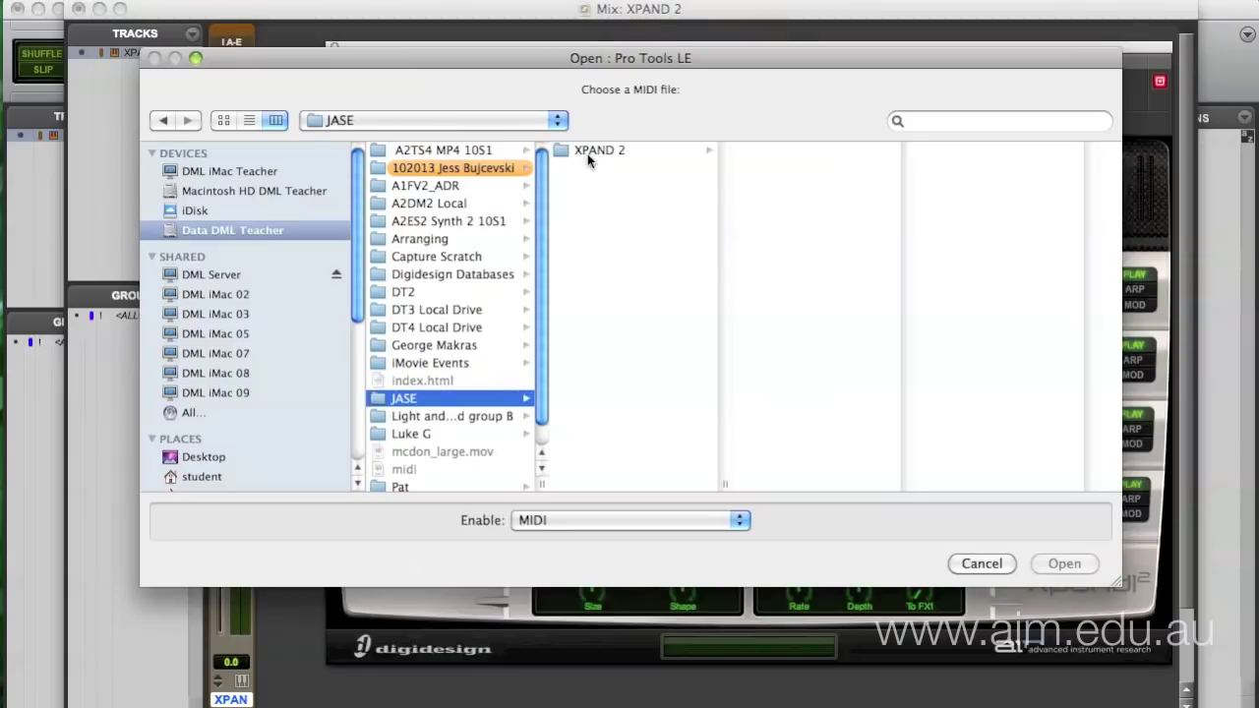
{"action": "left_click", "coordinate": [589, 150]}
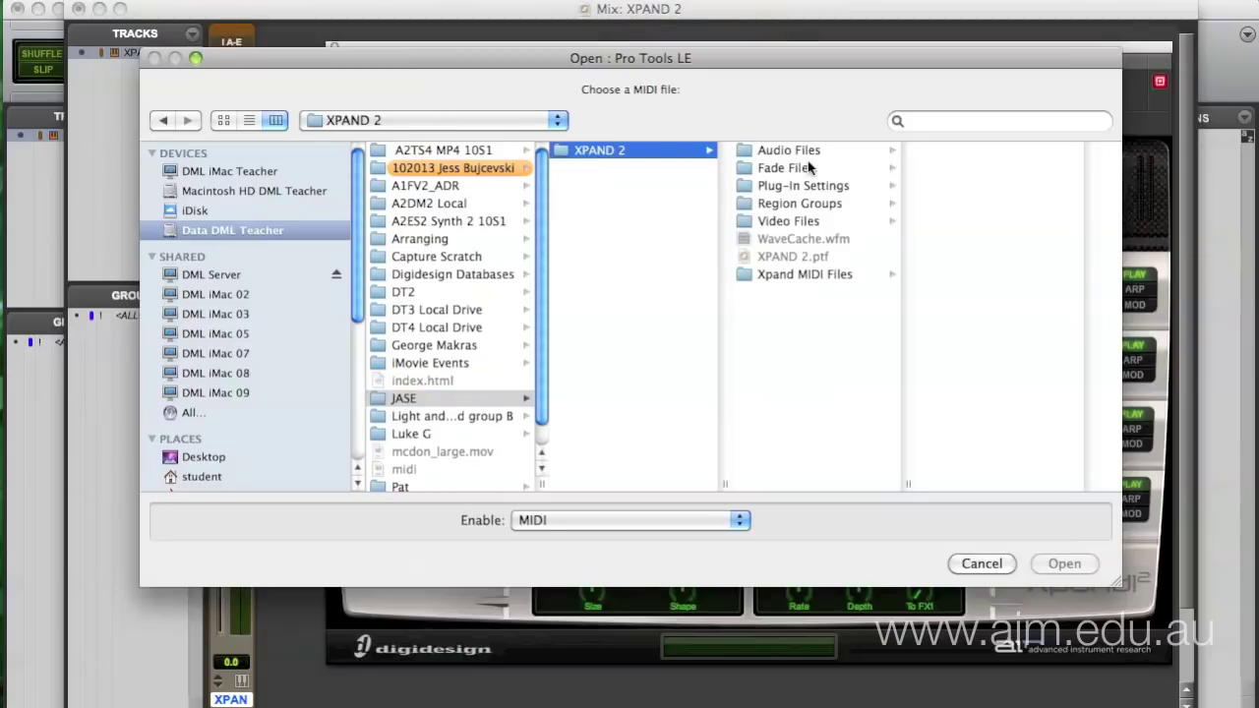
{"action": "left_click", "coordinate": [768, 275]}
{"action": "left_click", "coordinate": [967, 149]}
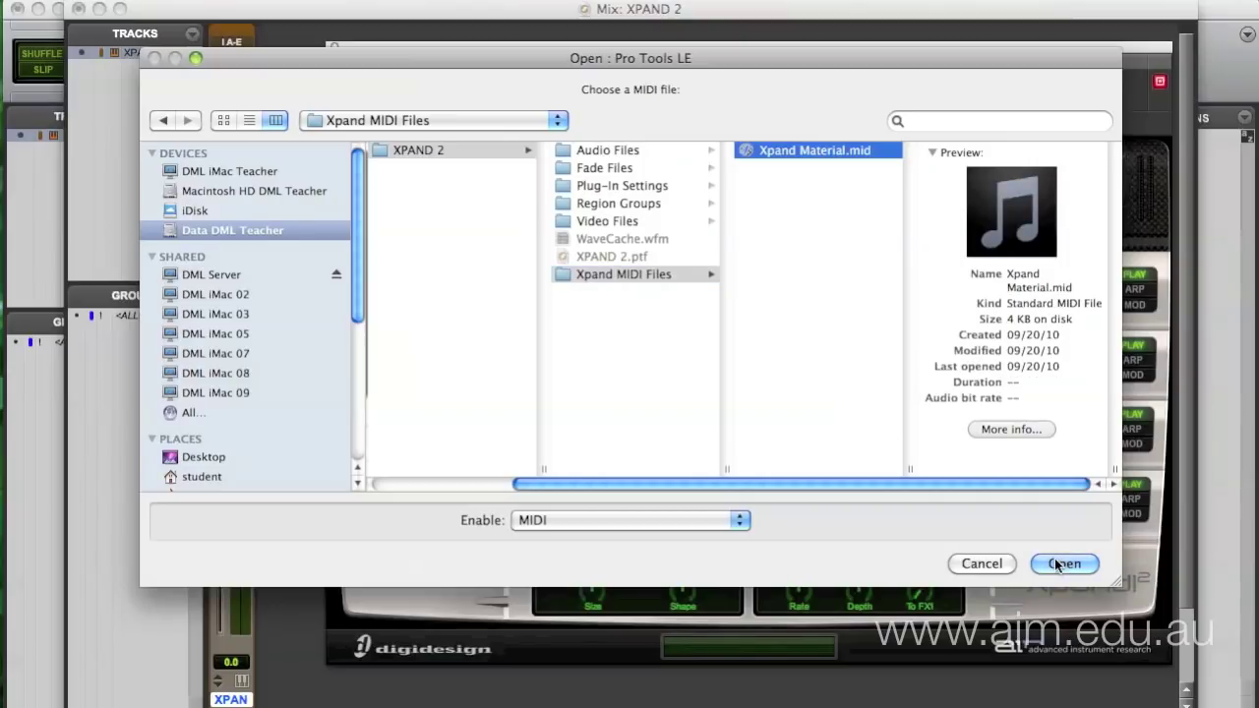
{"action": "left_click", "coordinate": [1057, 563]}
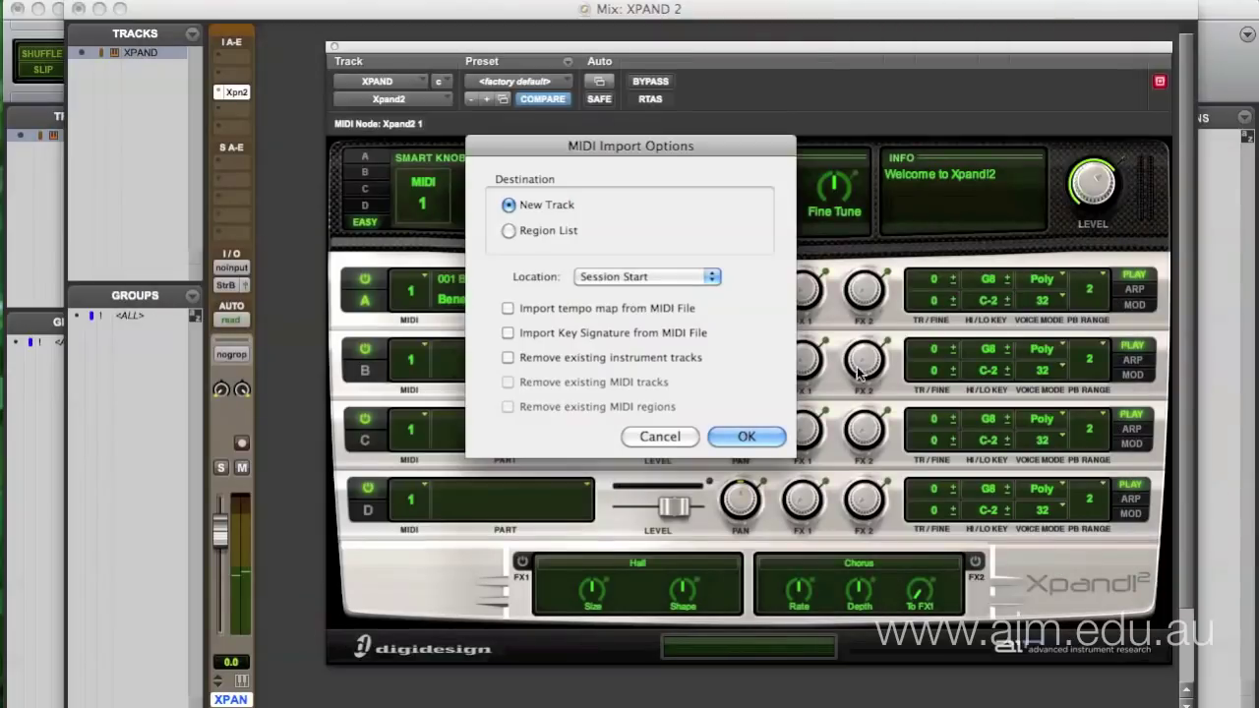
{"action": "left_click", "coordinate": [744, 437]}
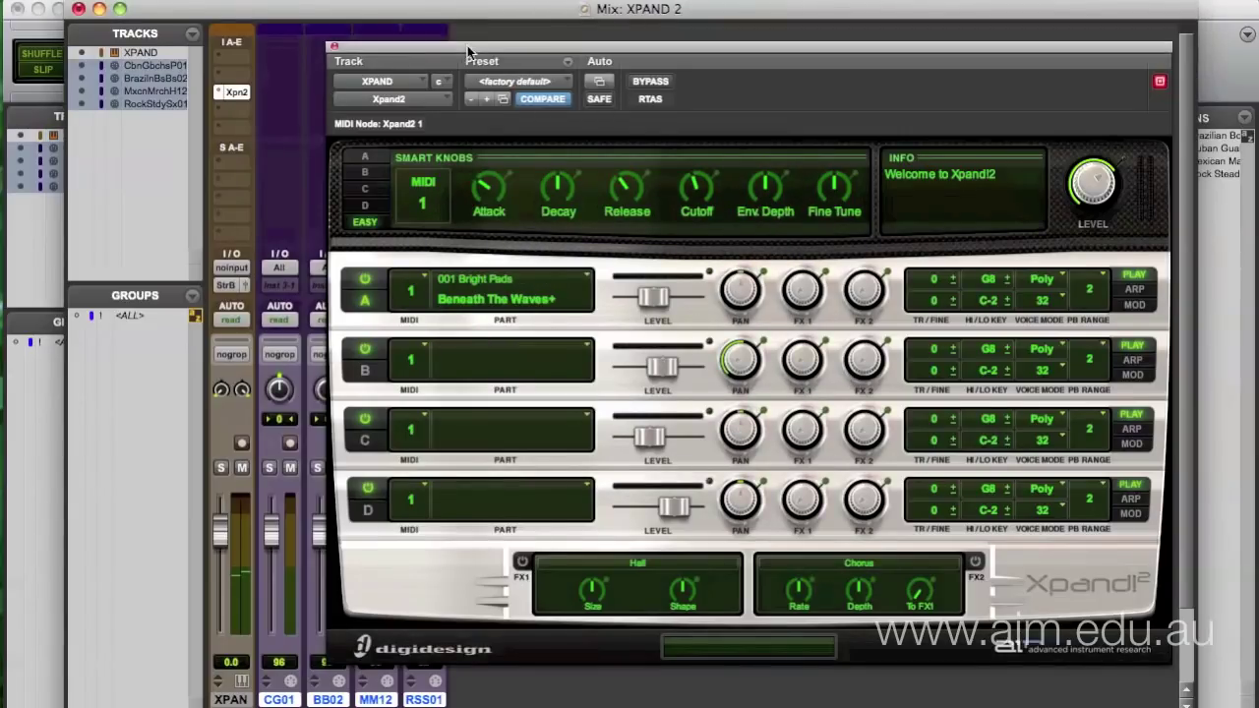
Step: Show the Edit window zoomed to bars 1–3 and select the Cuban piano region
{"action": "left_click_drag", "start_coordinate": [467, 45], "coordinate": [650, 49]}
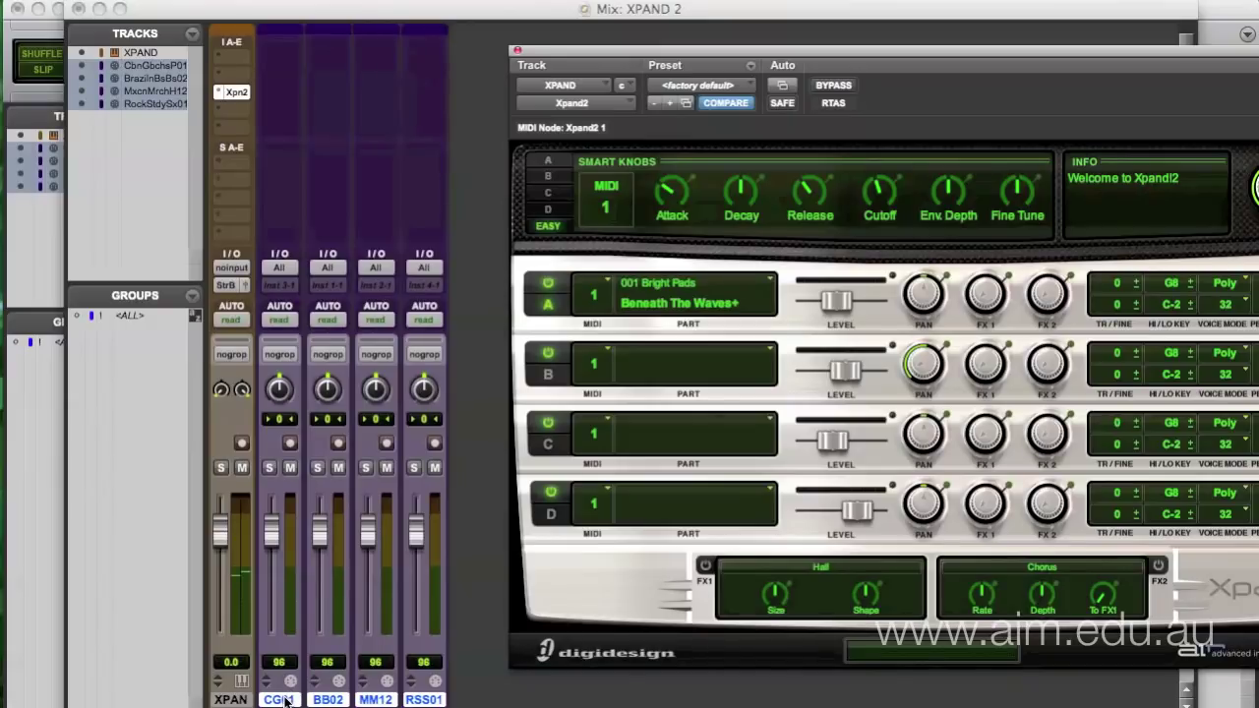
{"action": "key", "text": "super+equal"}
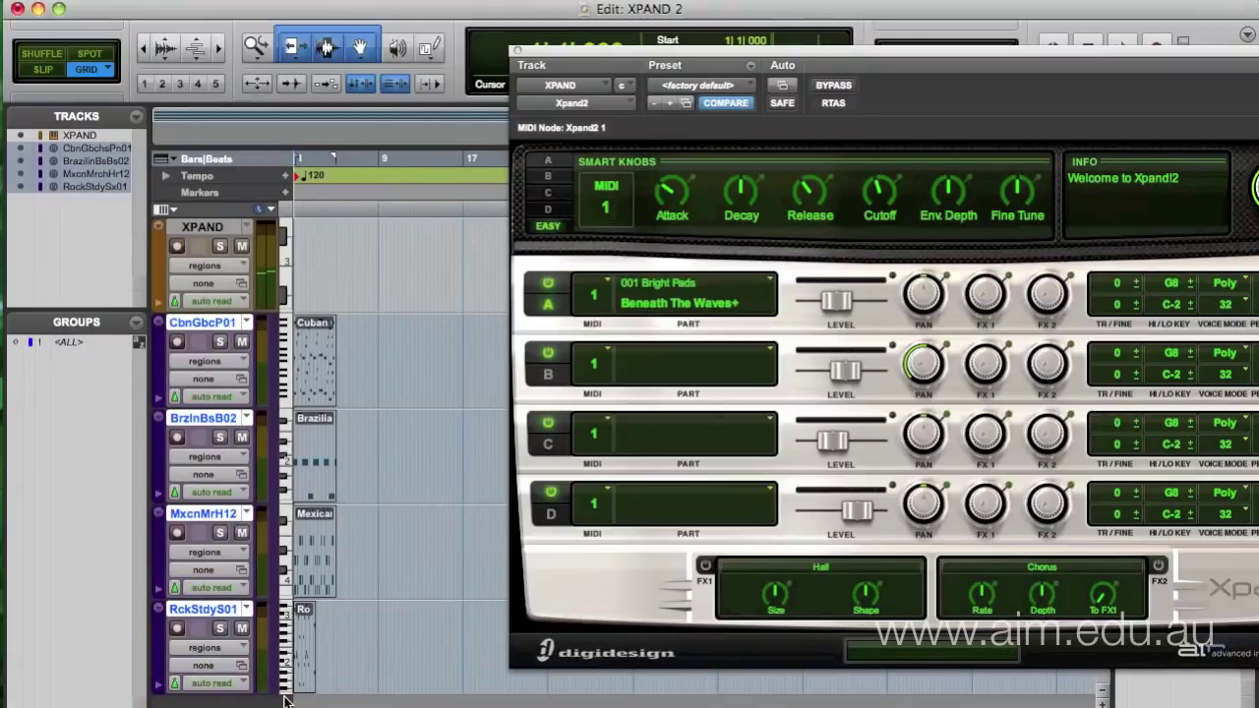
{"action": "key", "text": "super+bracketright"}
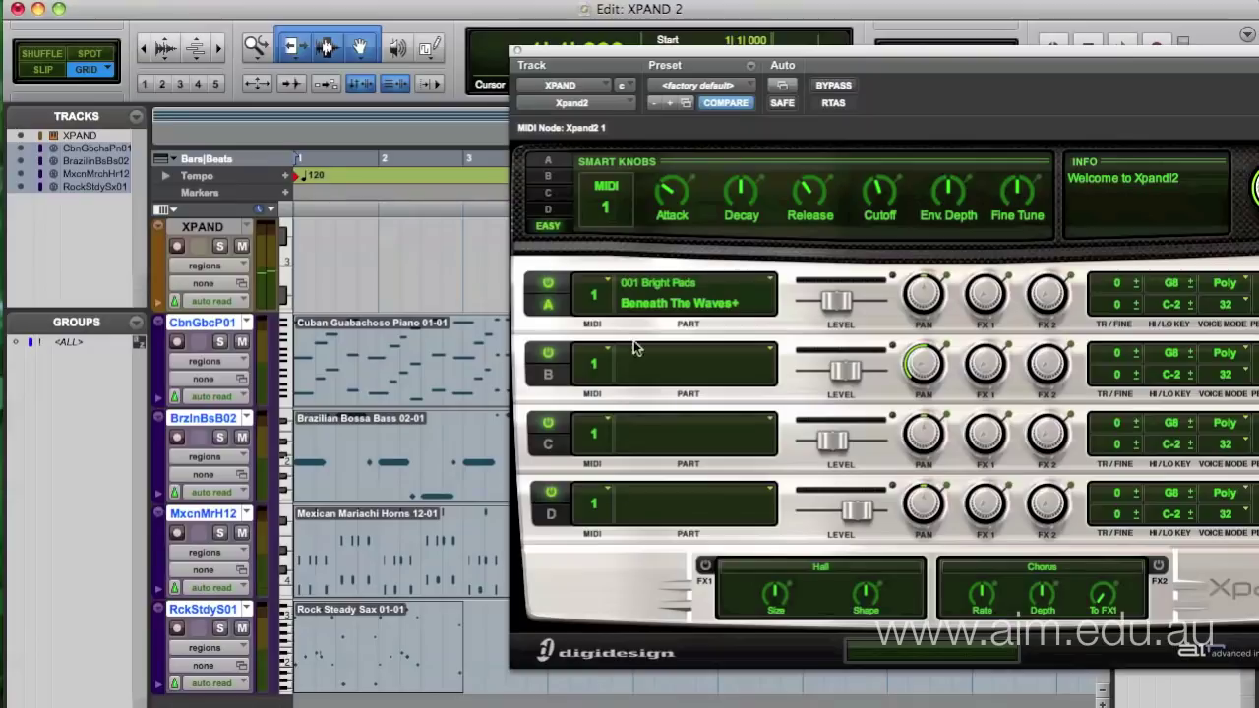
{"action": "left_click_drag", "start_coordinate": [654, 51], "coordinate": [841, 65]}
{"action": "left_click", "coordinate": [441, 354]}
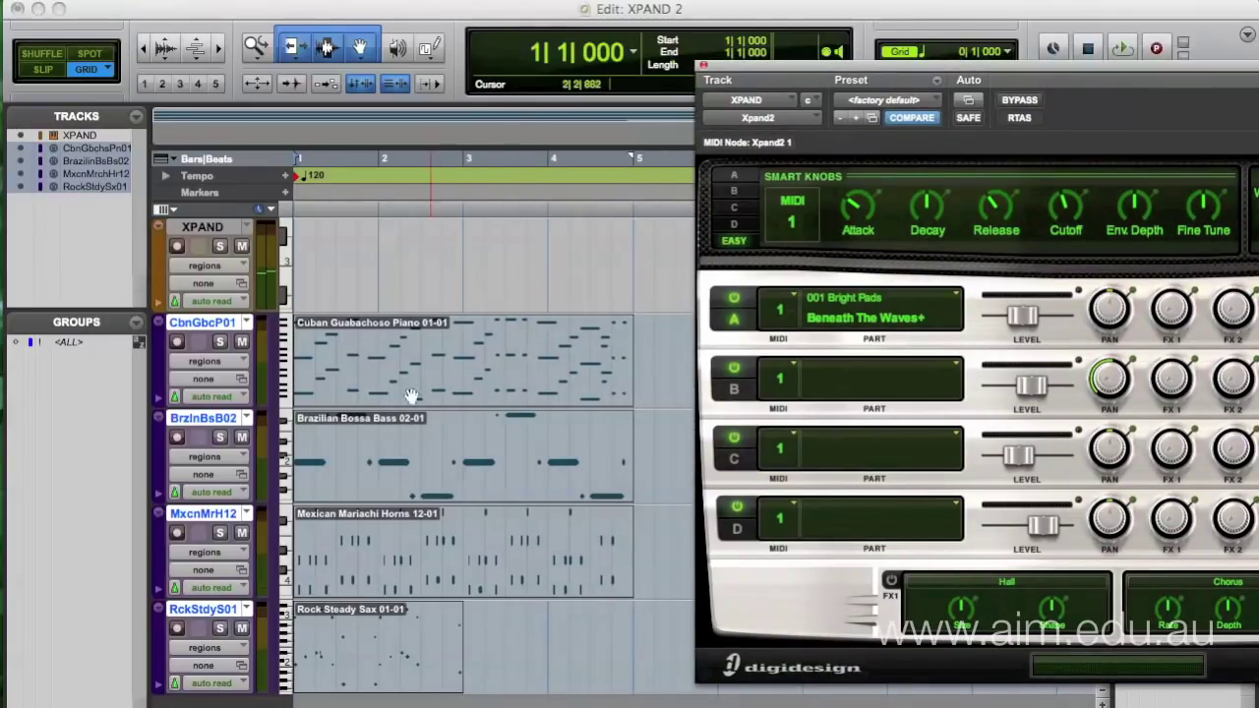
{"action": "double_click", "coordinate": [371, 381]}
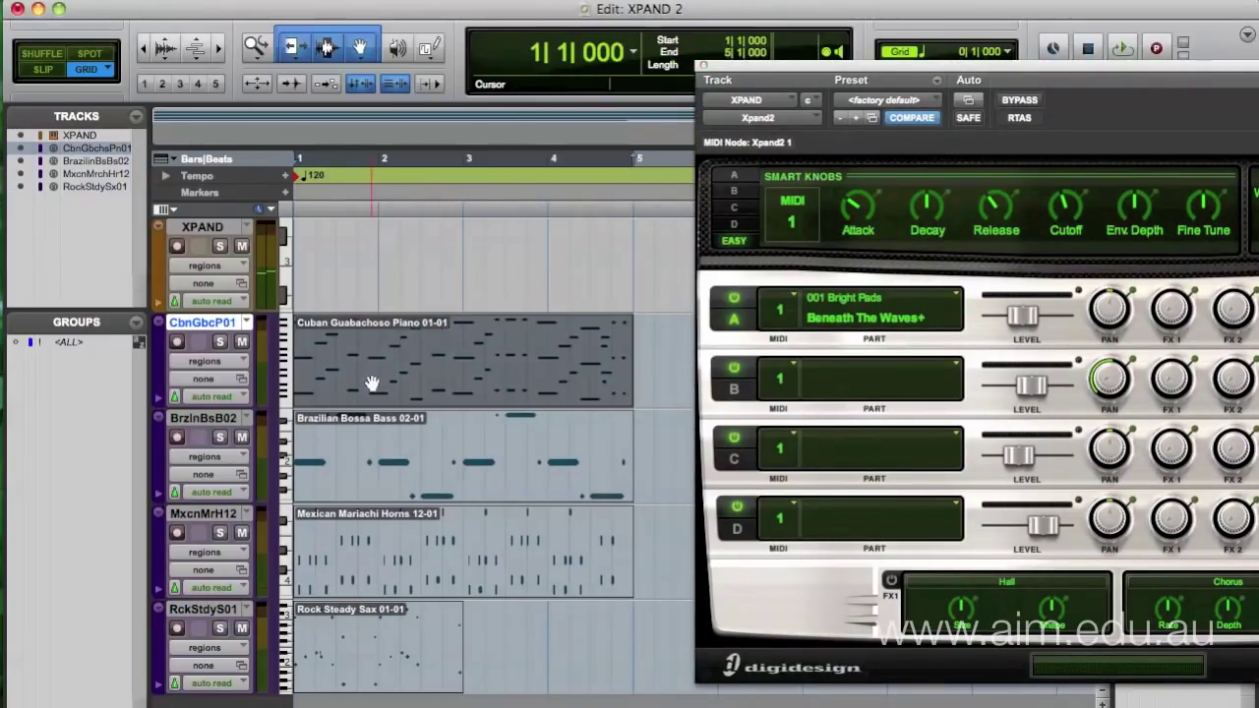
Step: Rename the four MIDI tracks Piano, Bass, horns and Sax
{"action": "double_click", "coordinate": [217, 329]}
{"action": "type", "text": "P"}
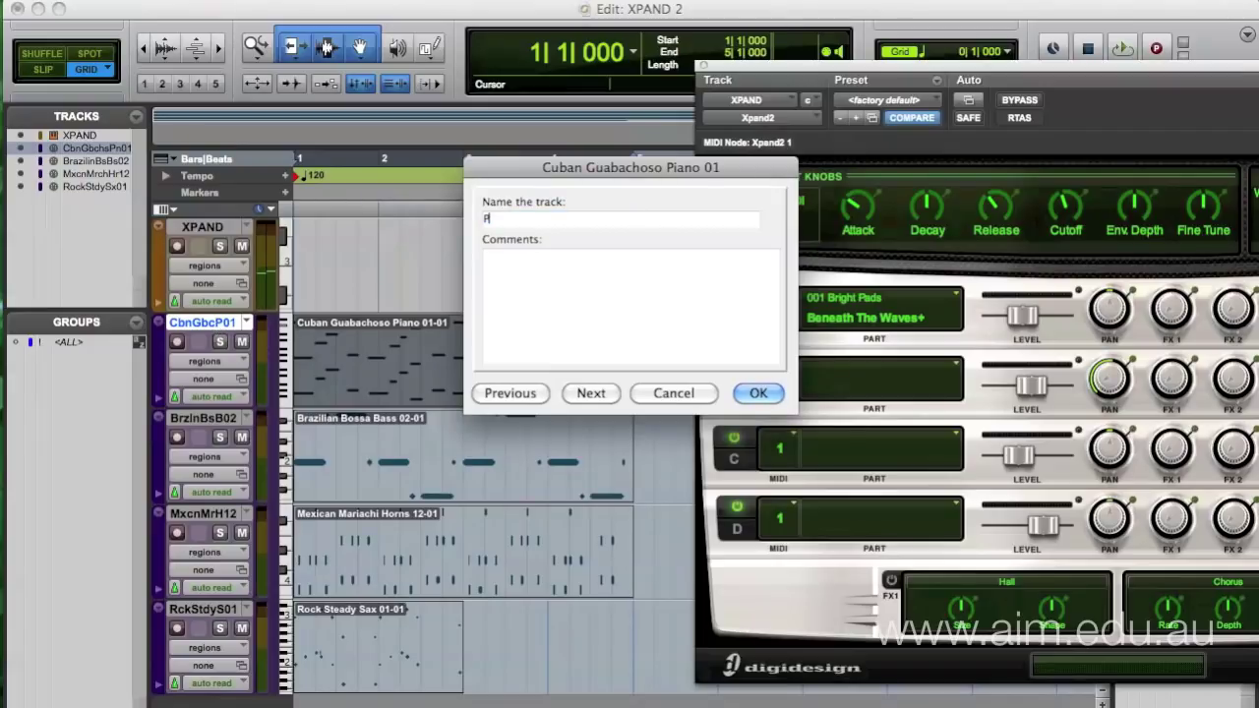
{"action": "type", "text": "iano"}
{"action": "key", "text": "Return"}
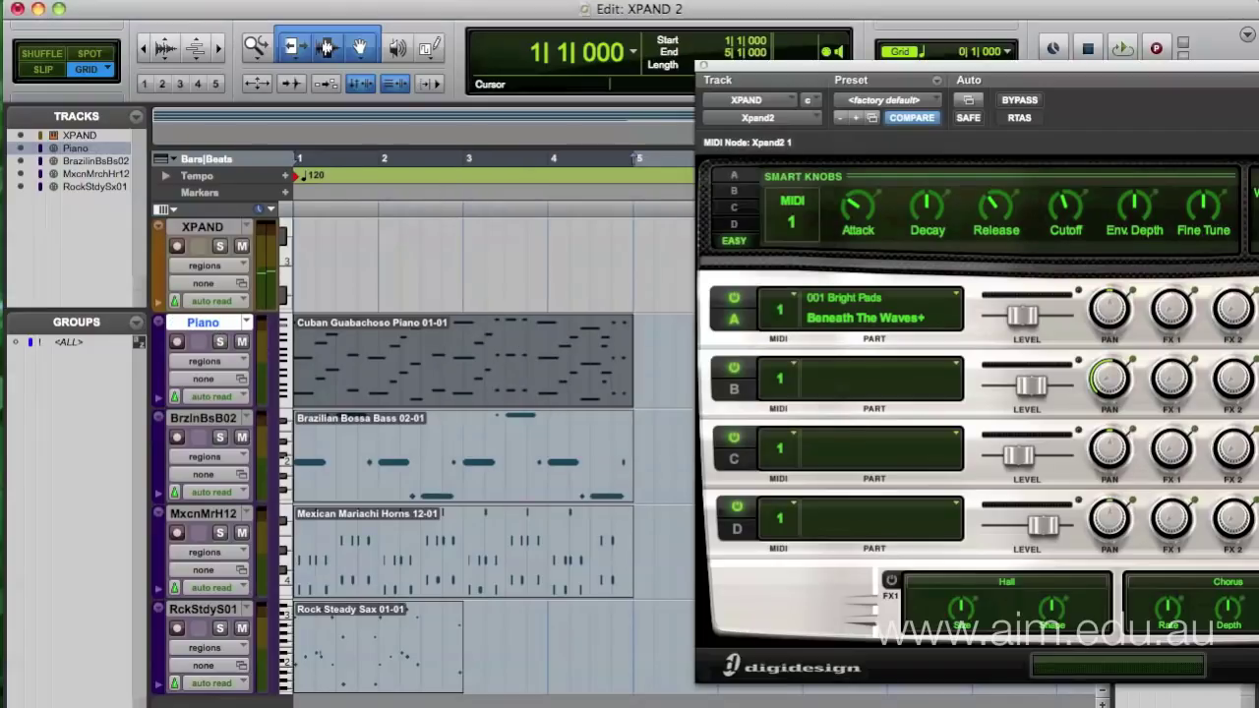
{"action": "double_click", "coordinate": [229, 418]}
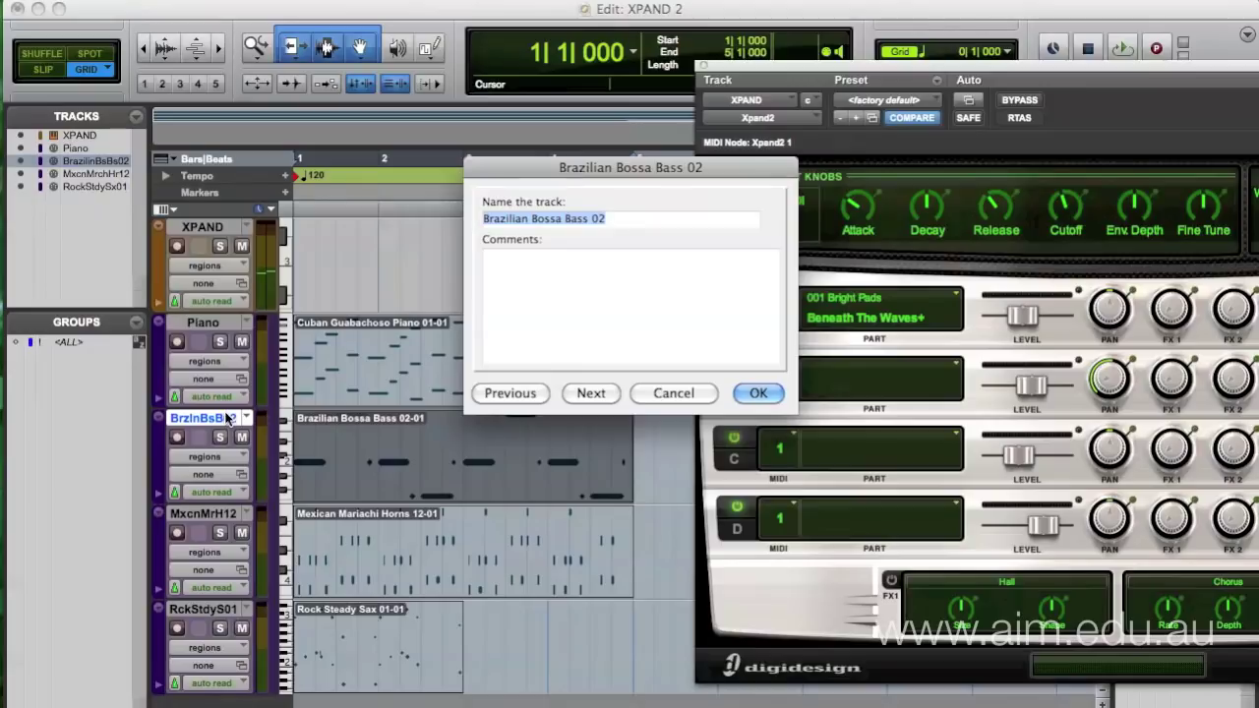
{"action": "type", "text": "Bass"}
{"action": "key", "text": "Return"}
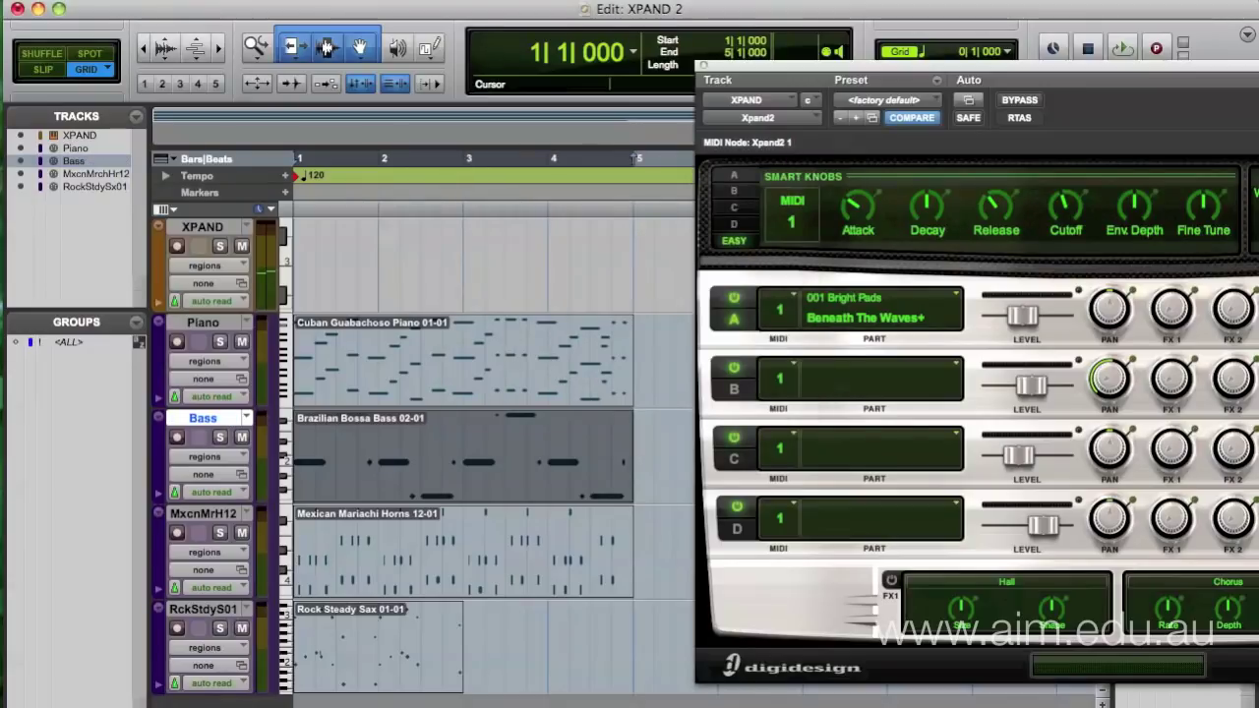
{"action": "double_click", "coordinate": [197, 518]}
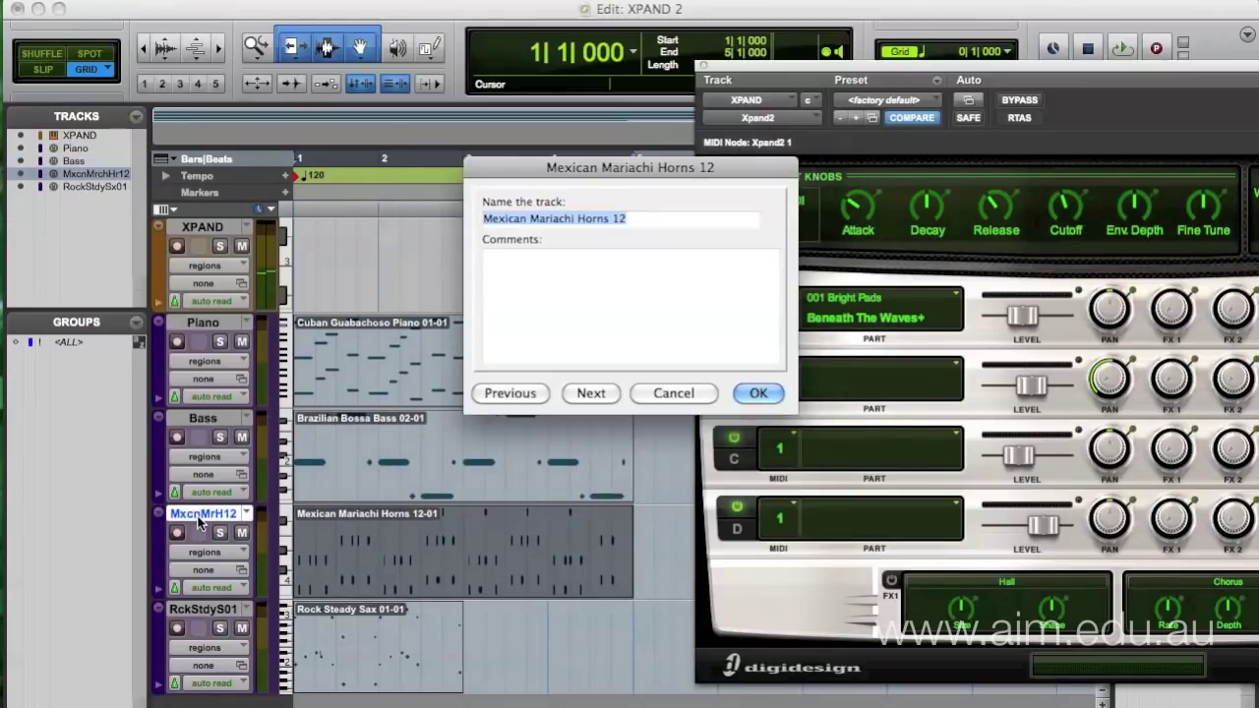
{"action": "type", "text": "ho"}
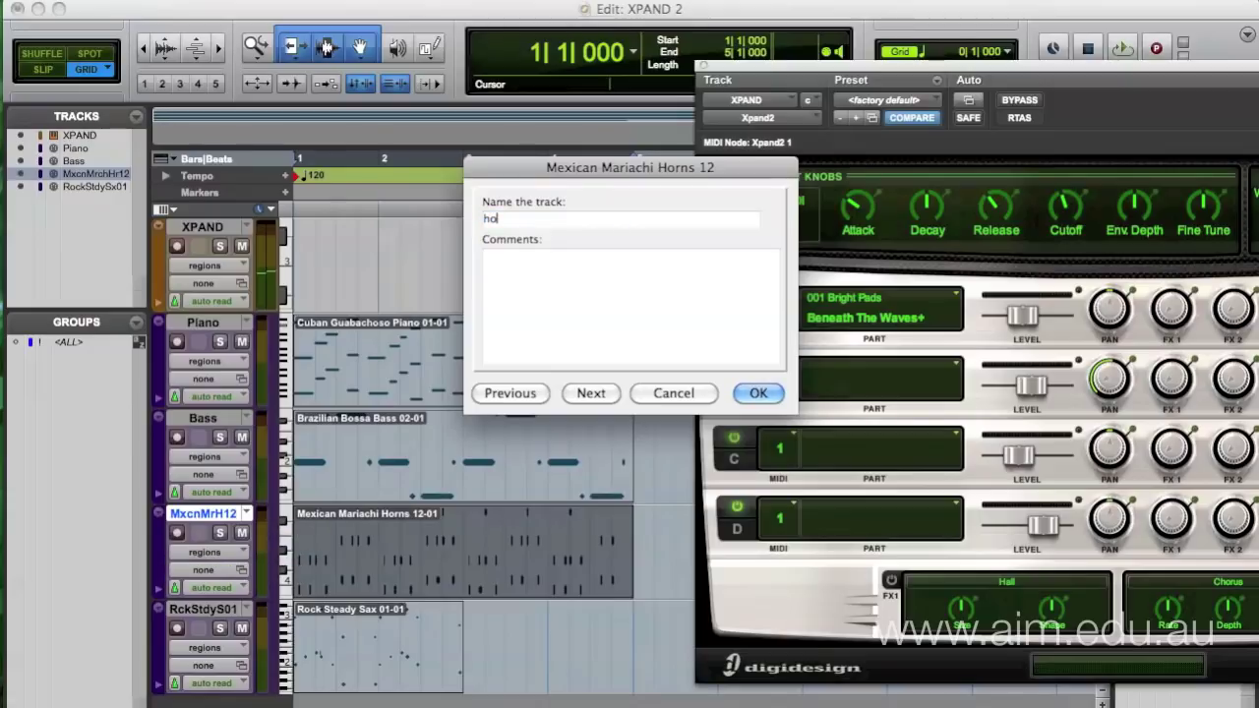
{"action": "type", "text": "rns"}
{"action": "key", "text": "Return"}
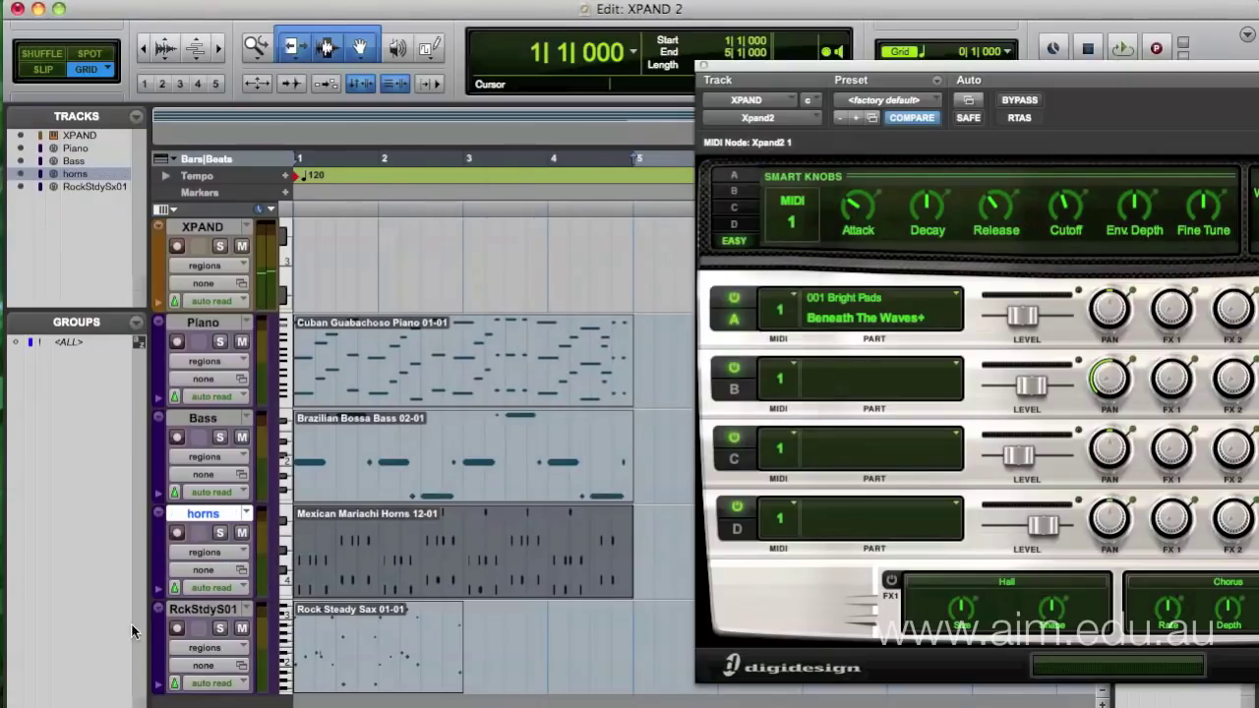
{"action": "double_click", "coordinate": [202, 609]}
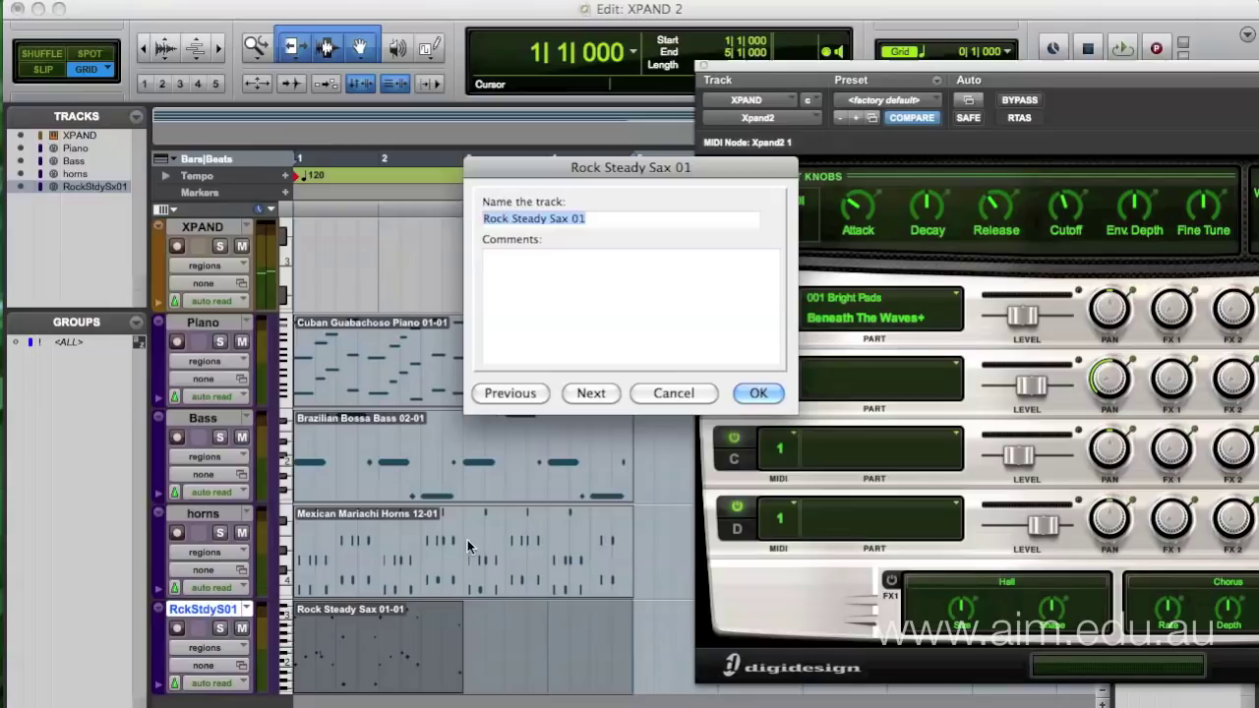
{"action": "type", "text": "Sax"}
{"action": "key", "text": "Return"}
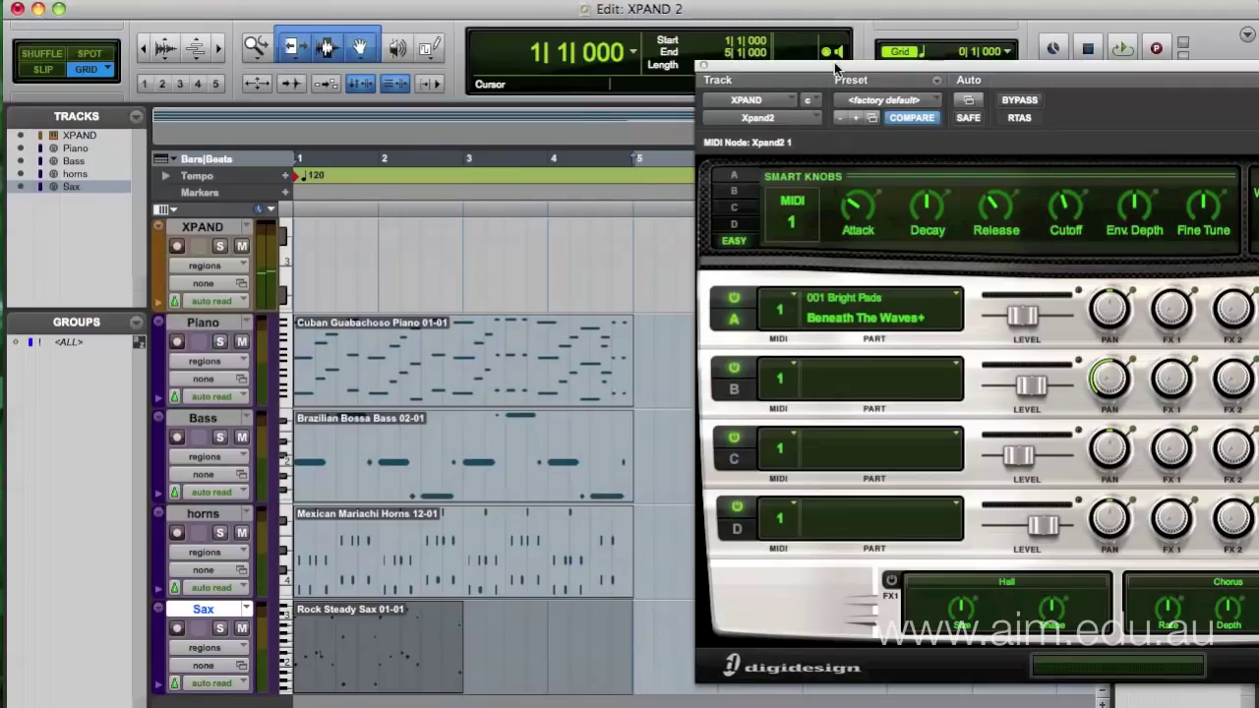
Step: Load Honky Tonk Piano on Xpand2 part A and Slap Bass+ on part B
{"action": "left_click_drag", "start_coordinate": [836, 69], "coordinate": [529, 66]}
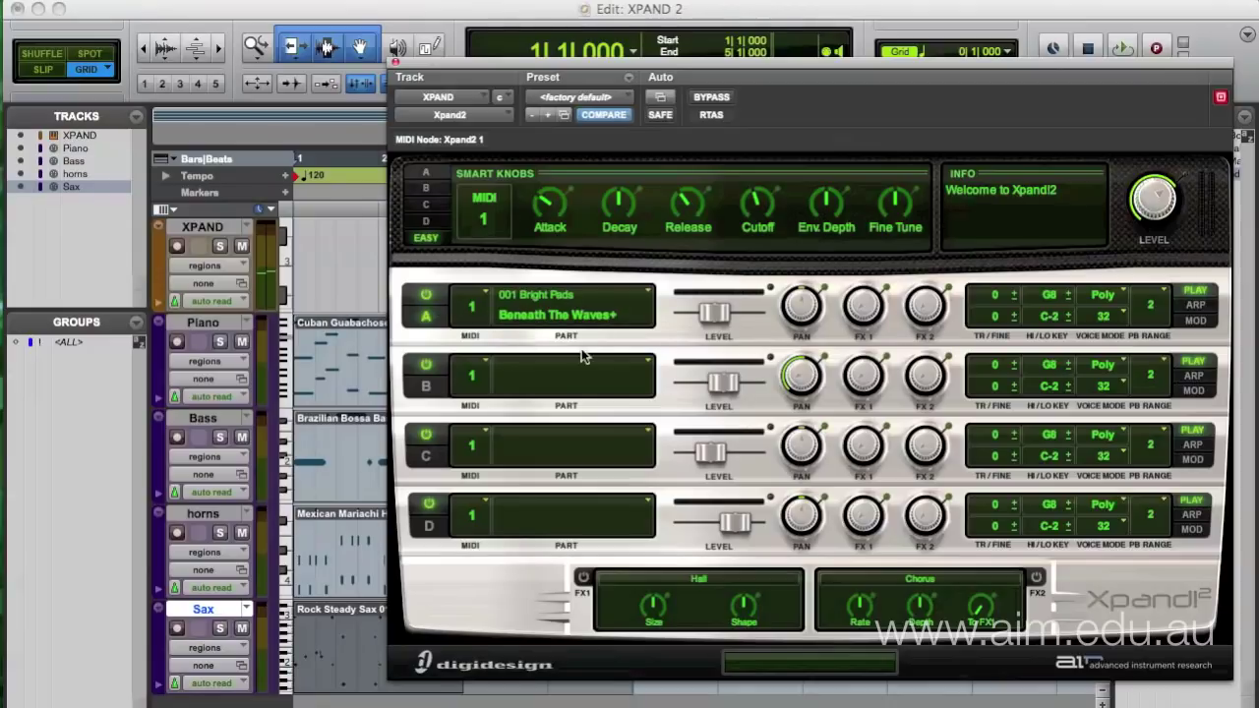
{"action": "left_click", "coordinate": [649, 295]}
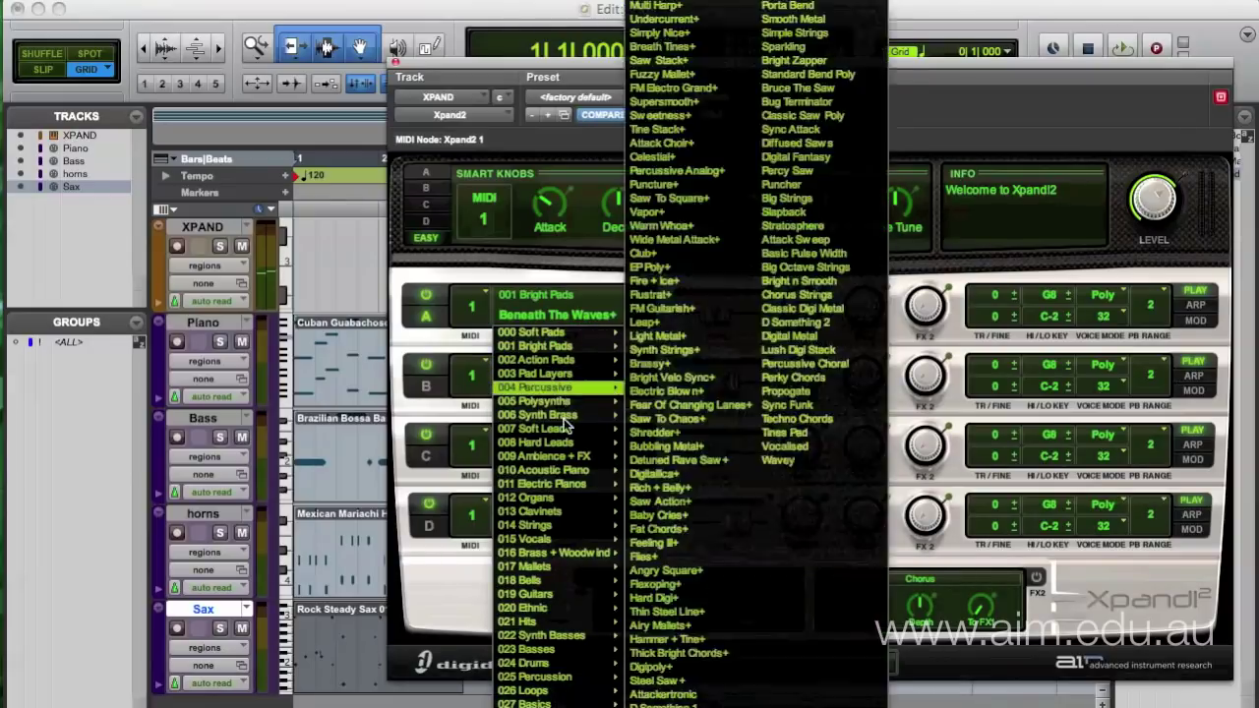
{"action": "mouse_move", "coordinate": [562, 482]}
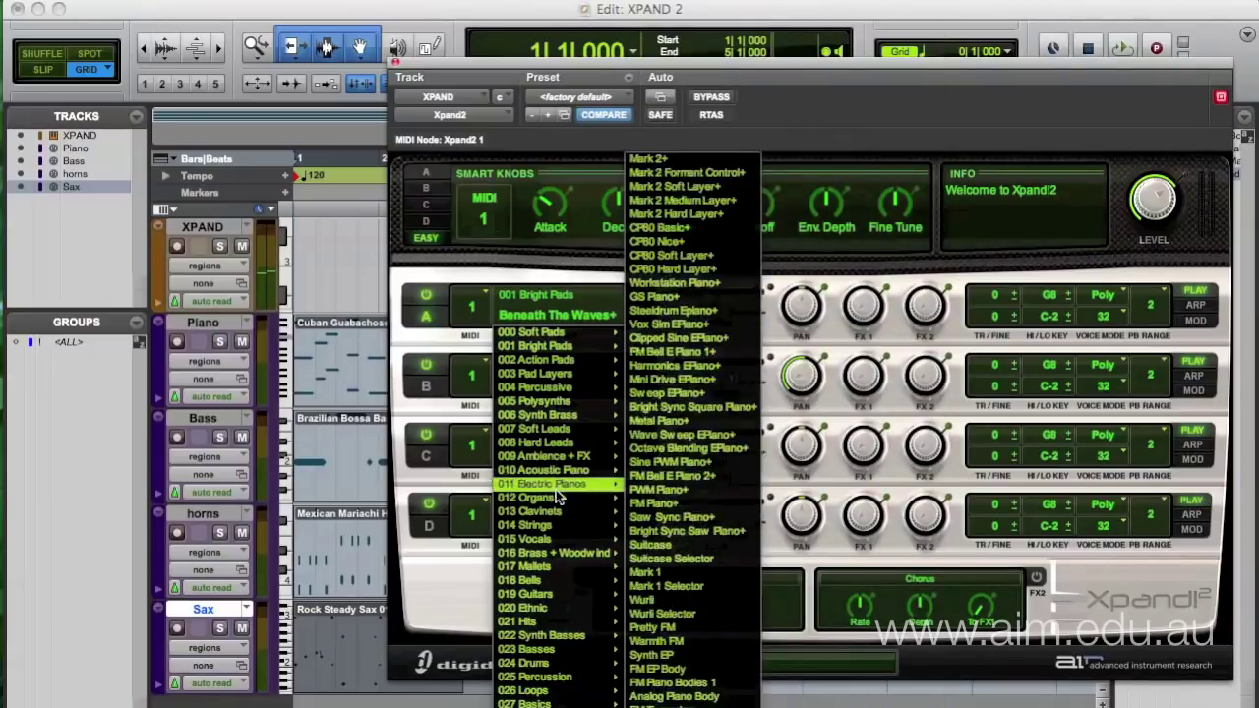
{"action": "mouse_move", "coordinate": [544, 557]}
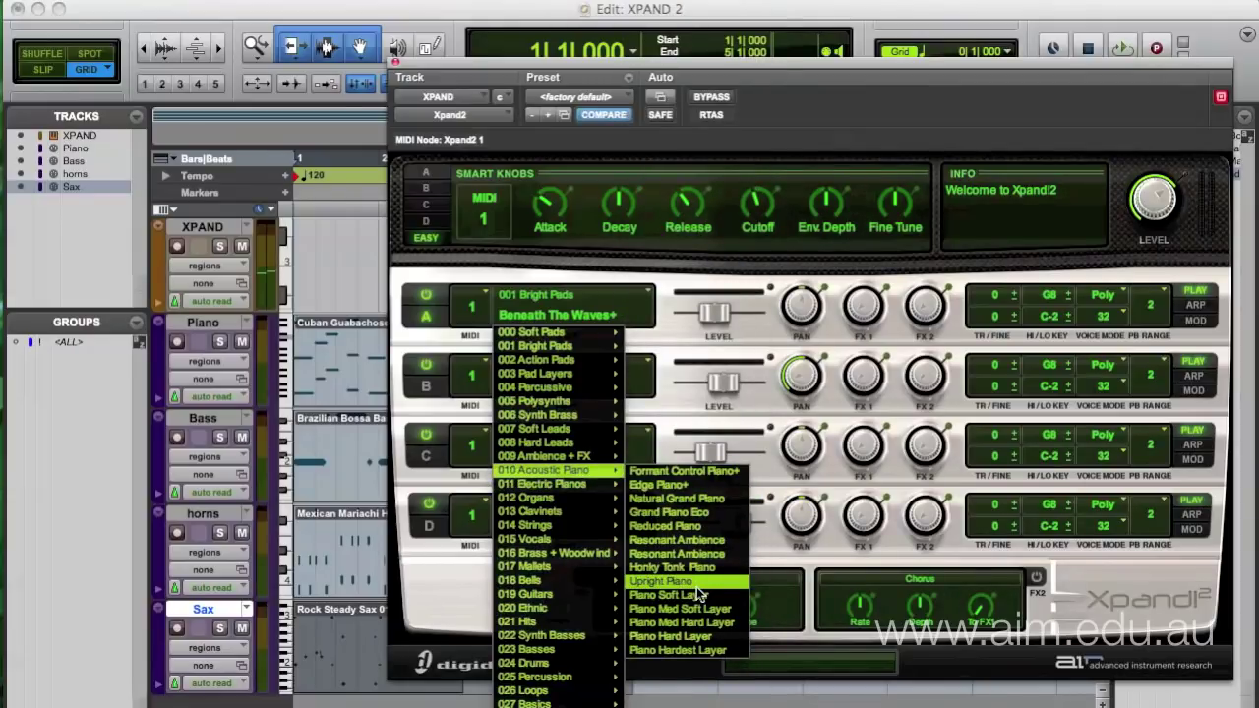
{"action": "left_click", "coordinate": [693, 569]}
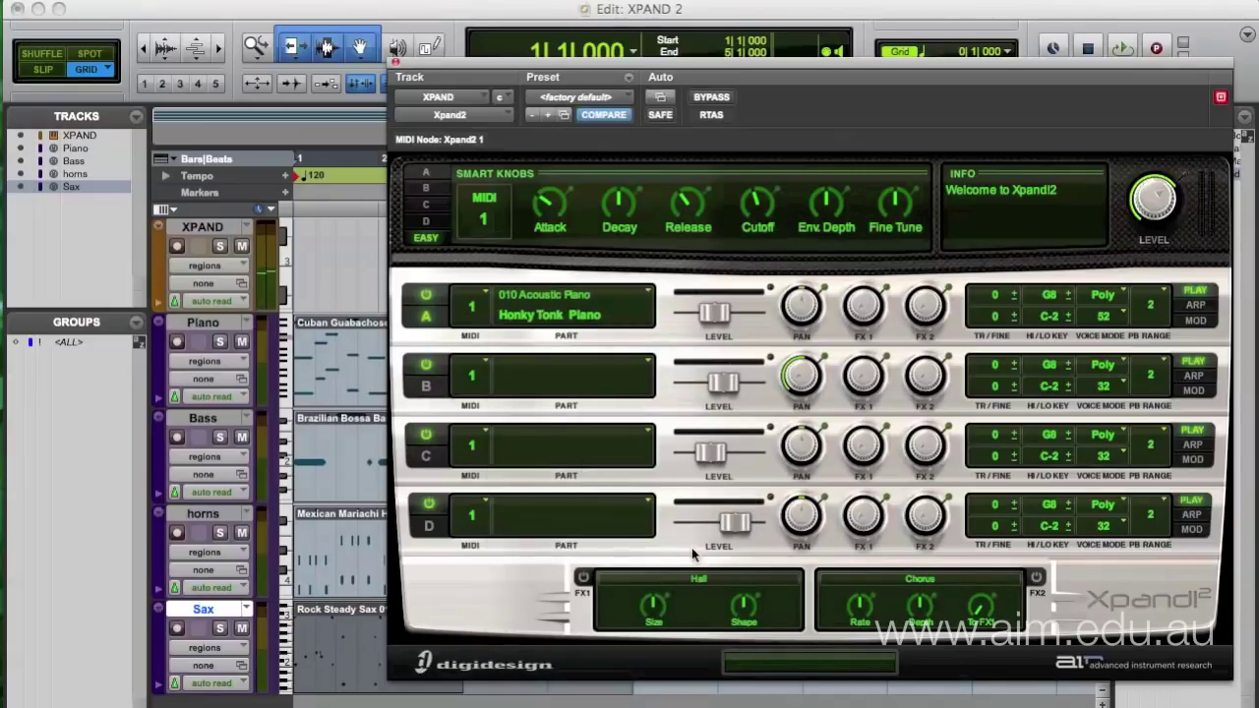
{"action": "left_click", "coordinate": [648, 364]}
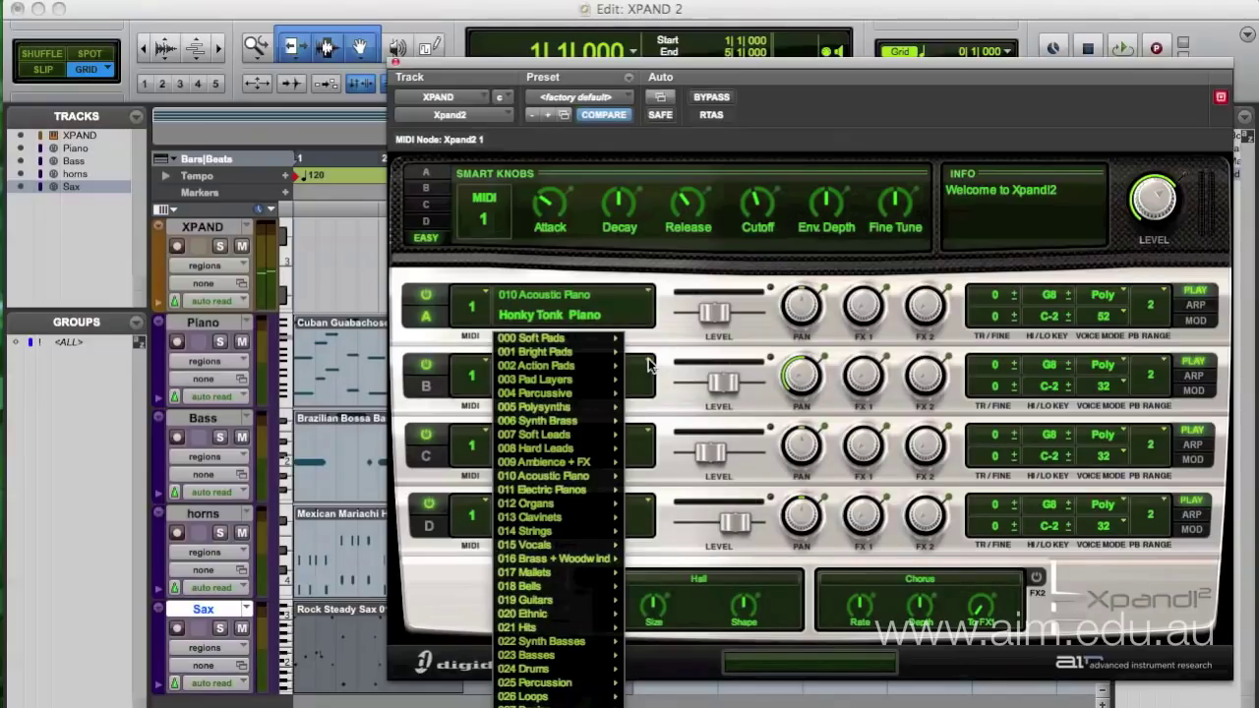
{"action": "mouse_move", "coordinate": [566, 409]}
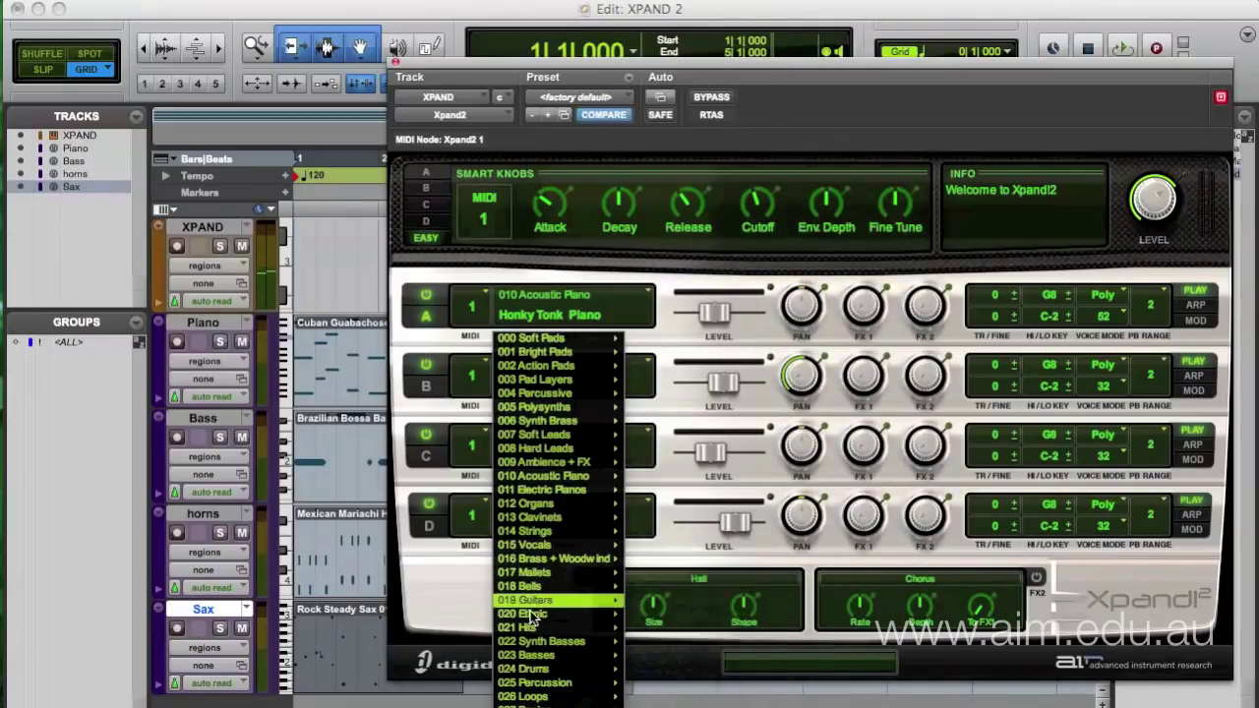
{"action": "mouse_move", "coordinate": [528, 657]}
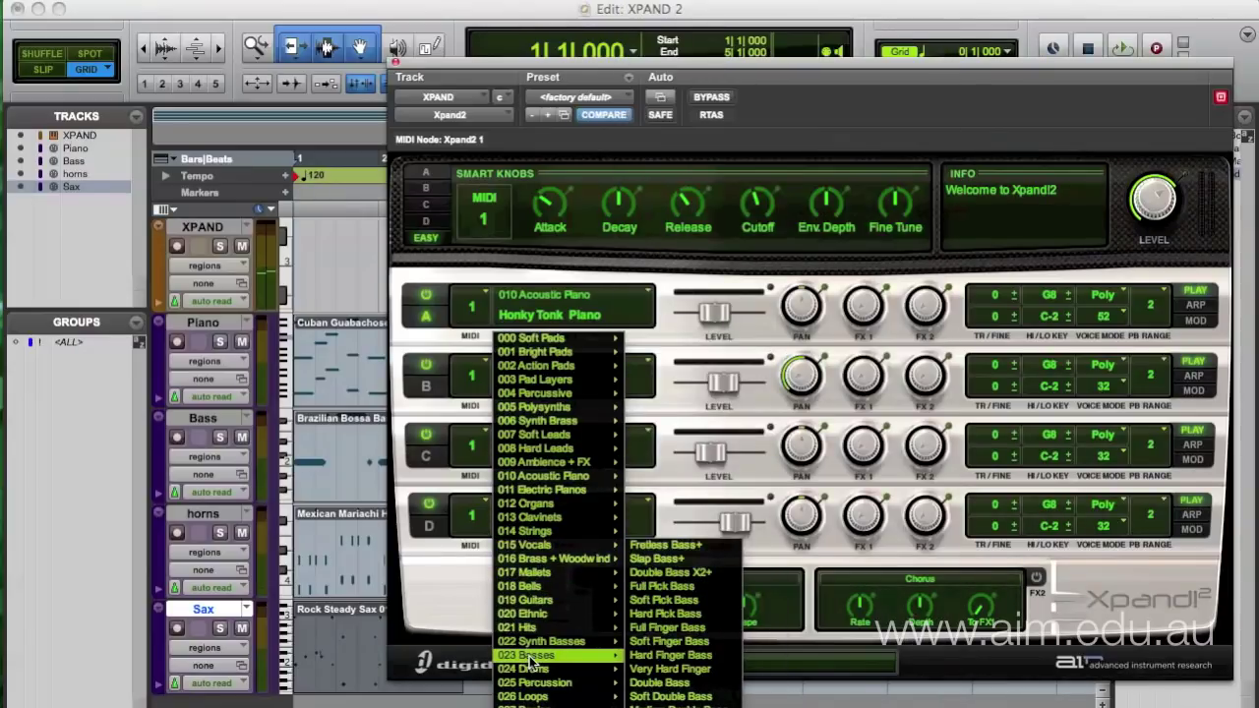
{"action": "left_click", "coordinate": [668, 558]}
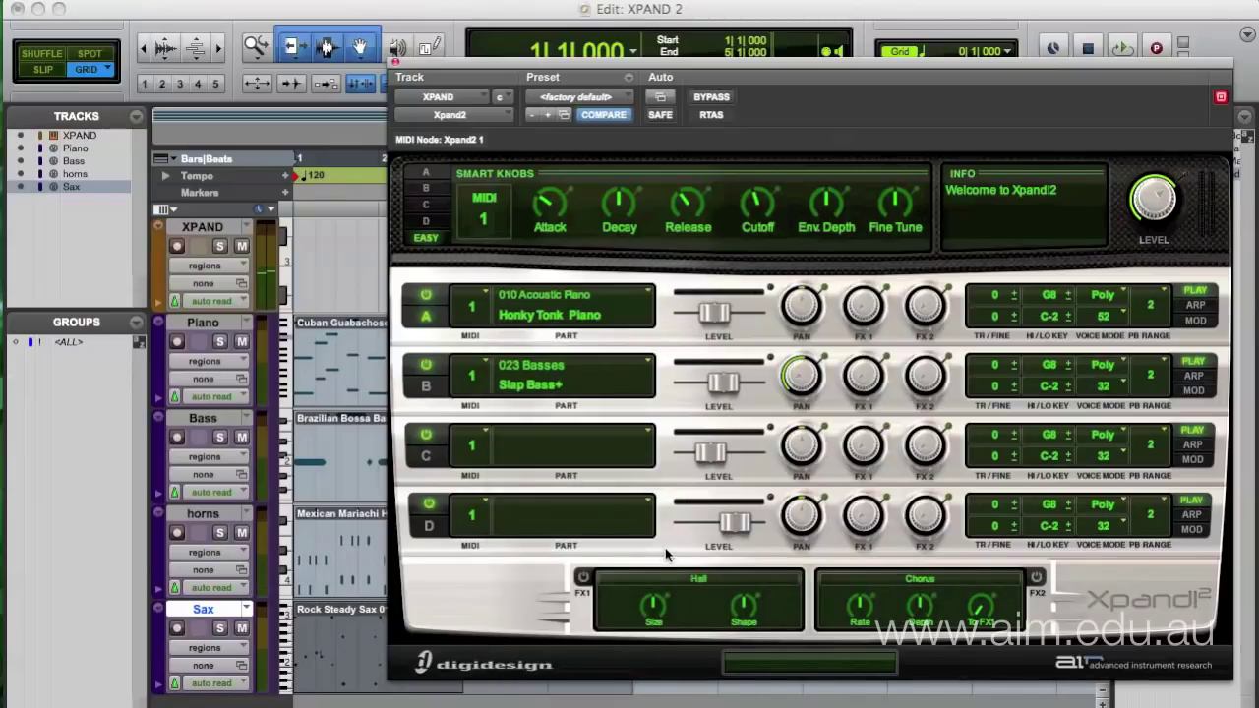
Step: Load Natural Brass Section on part C and Tenor Sax on part D
{"action": "left_click", "coordinate": [648, 436]}
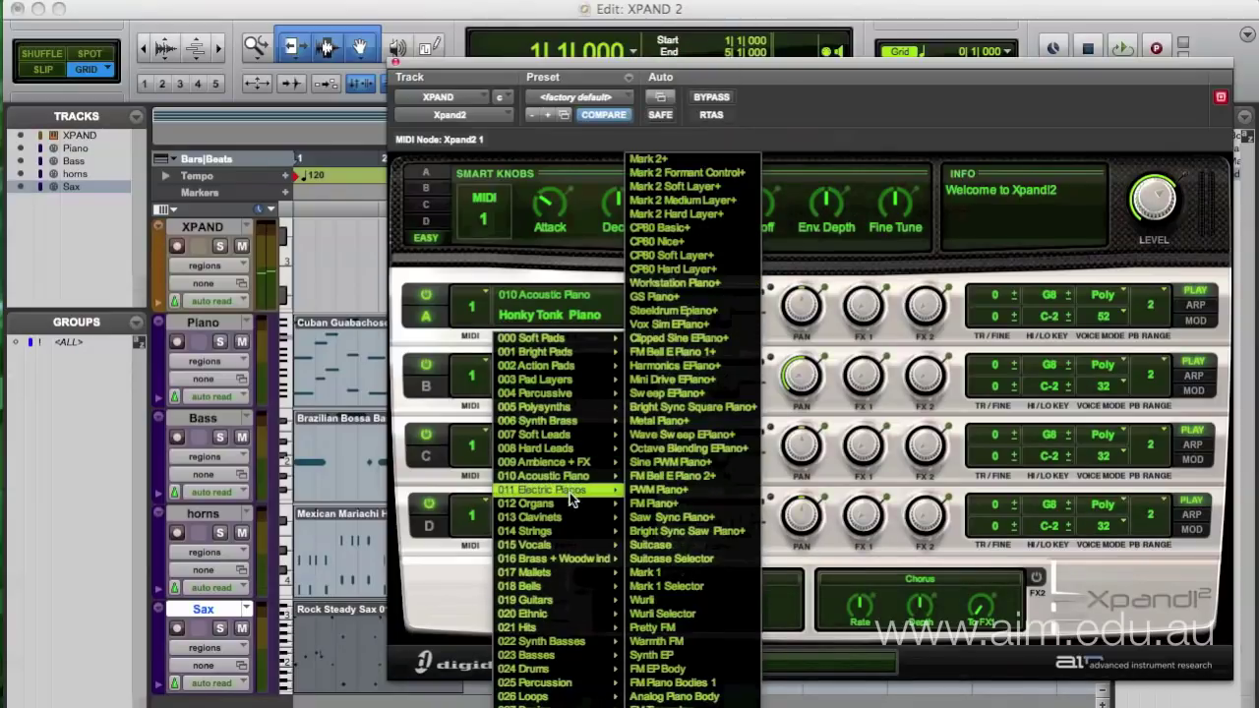
{"action": "mouse_move", "coordinate": [544, 587]}
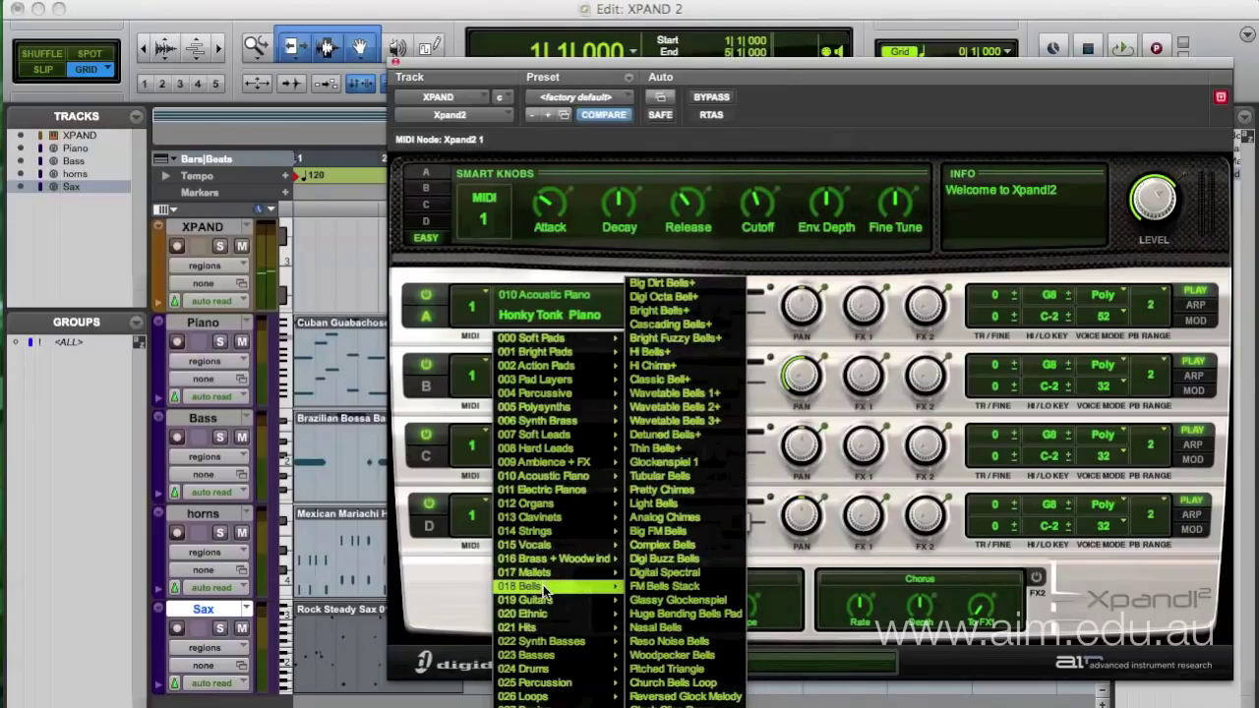
{"action": "mouse_move", "coordinate": [547, 564]}
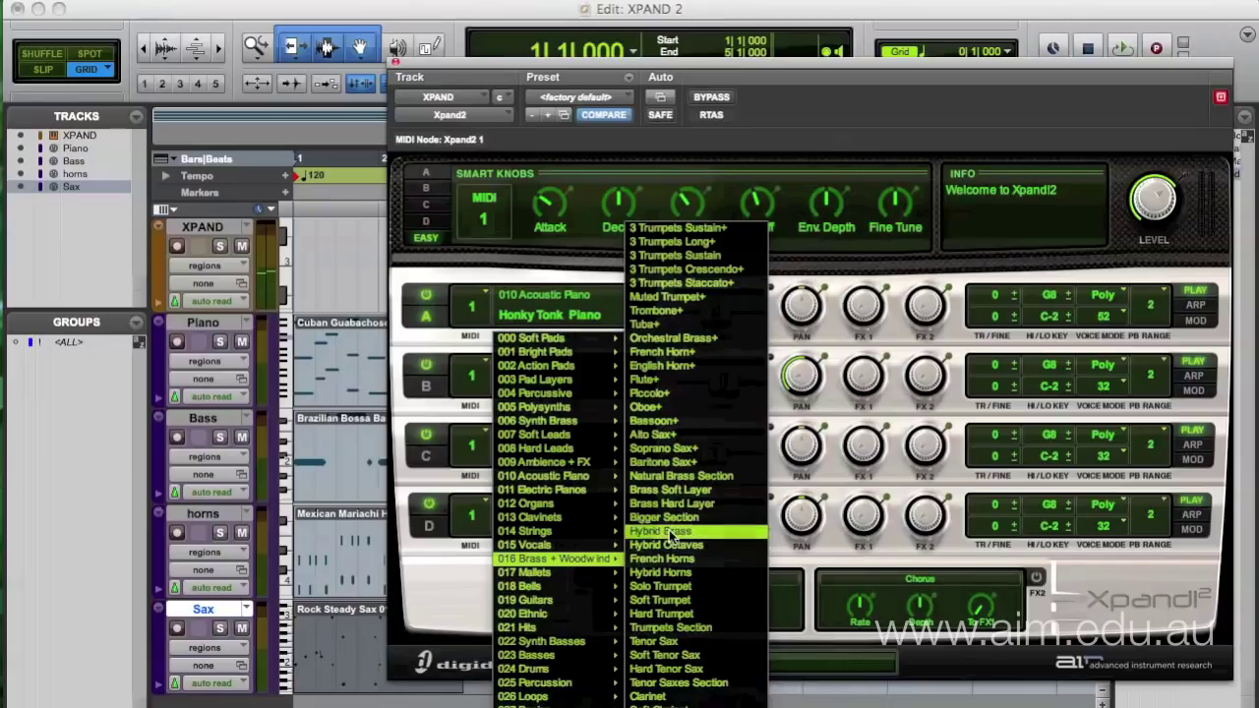
{"action": "left_click", "coordinate": [670, 476]}
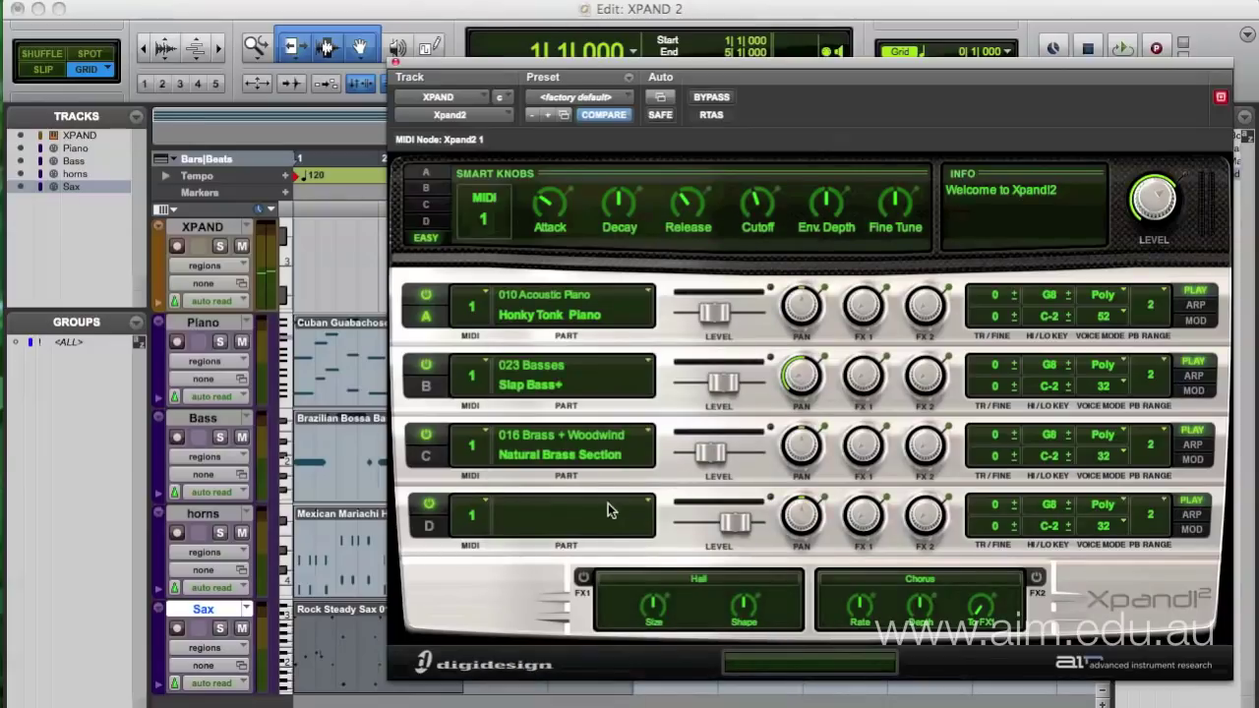
{"action": "left_click", "coordinate": [648, 505]}
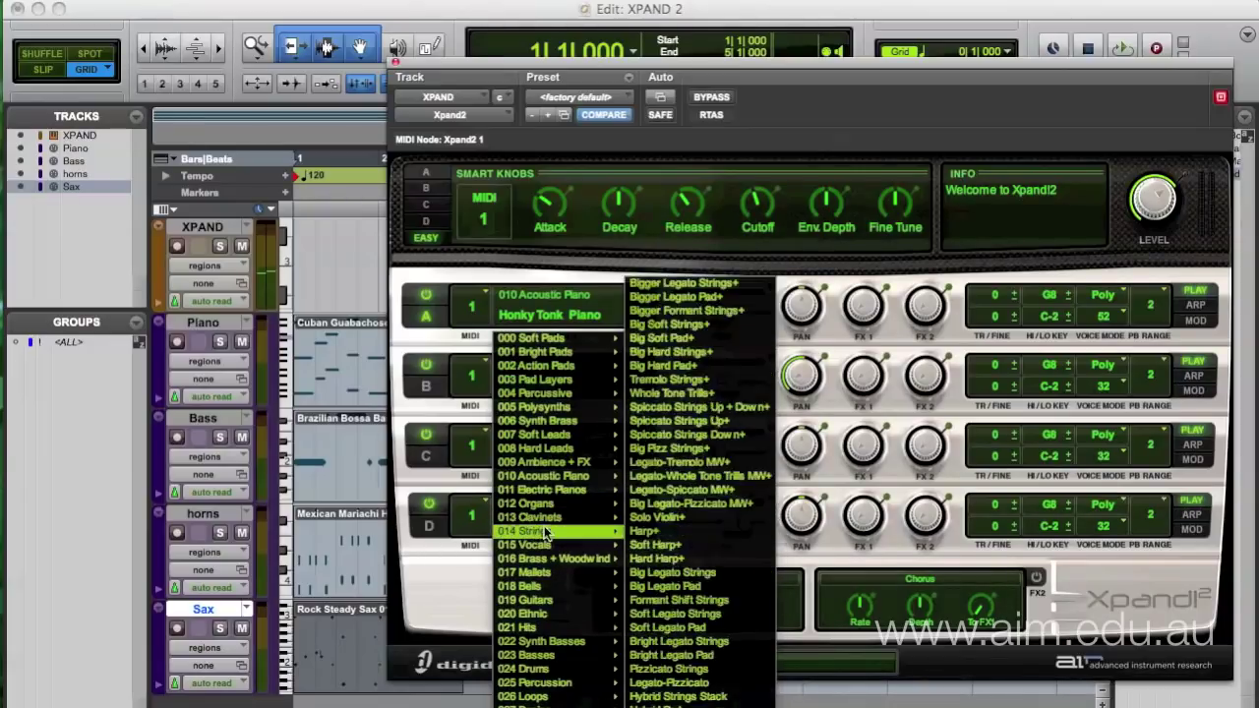
{"action": "mouse_move", "coordinate": [551, 558]}
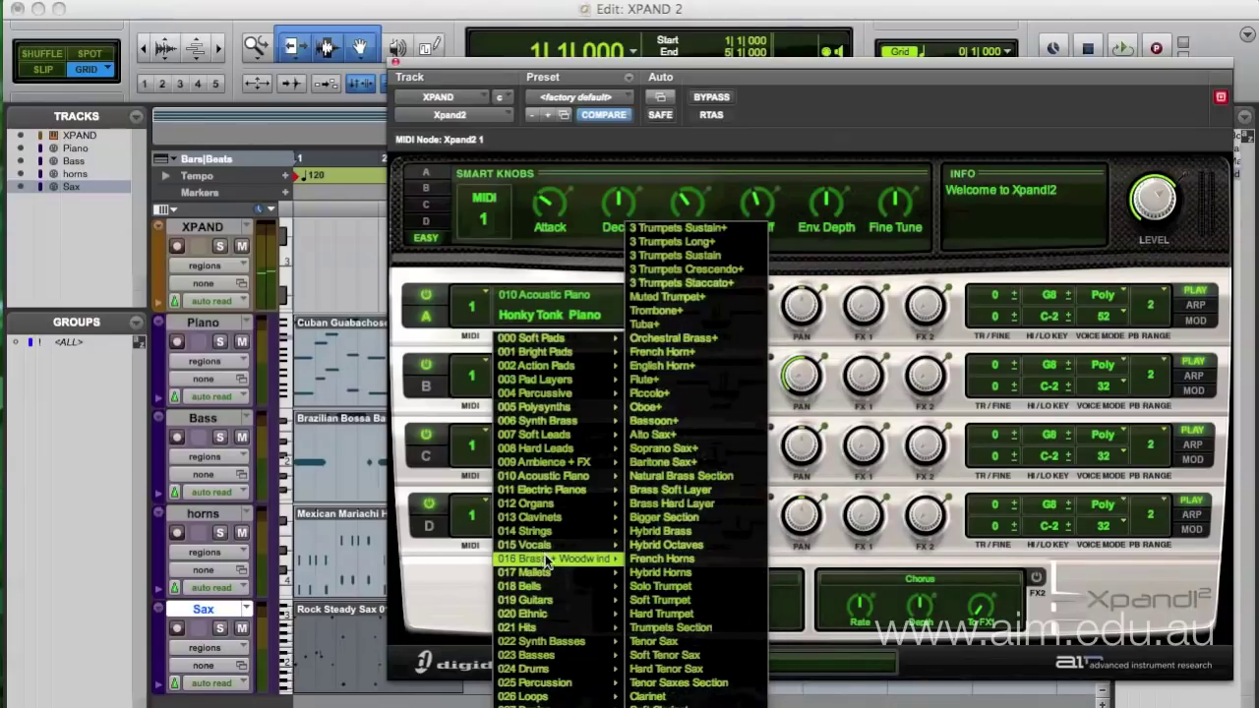
{"action": "left_click", "coordinate": [703, 644]}
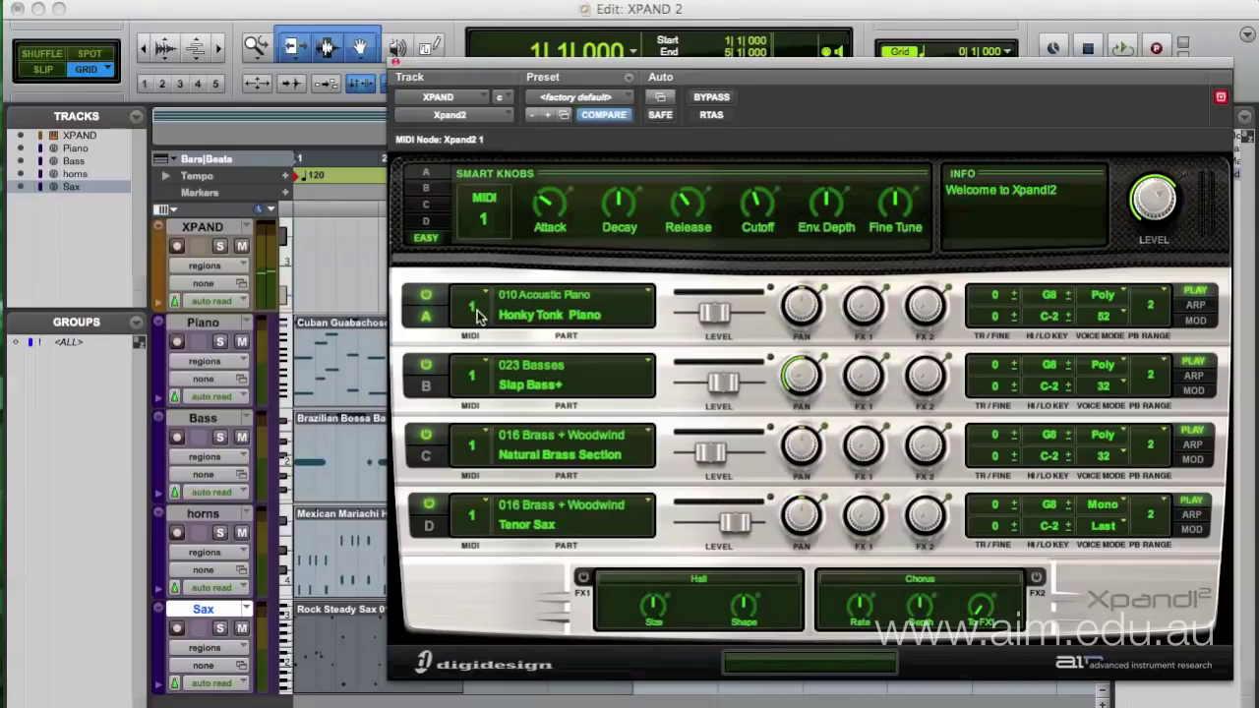
Step: Set Xpand2 parts B, C and D to receive on MIDI channels 2, 3 and 4
{"action": "left_click", "coordinate": [486, 357]}
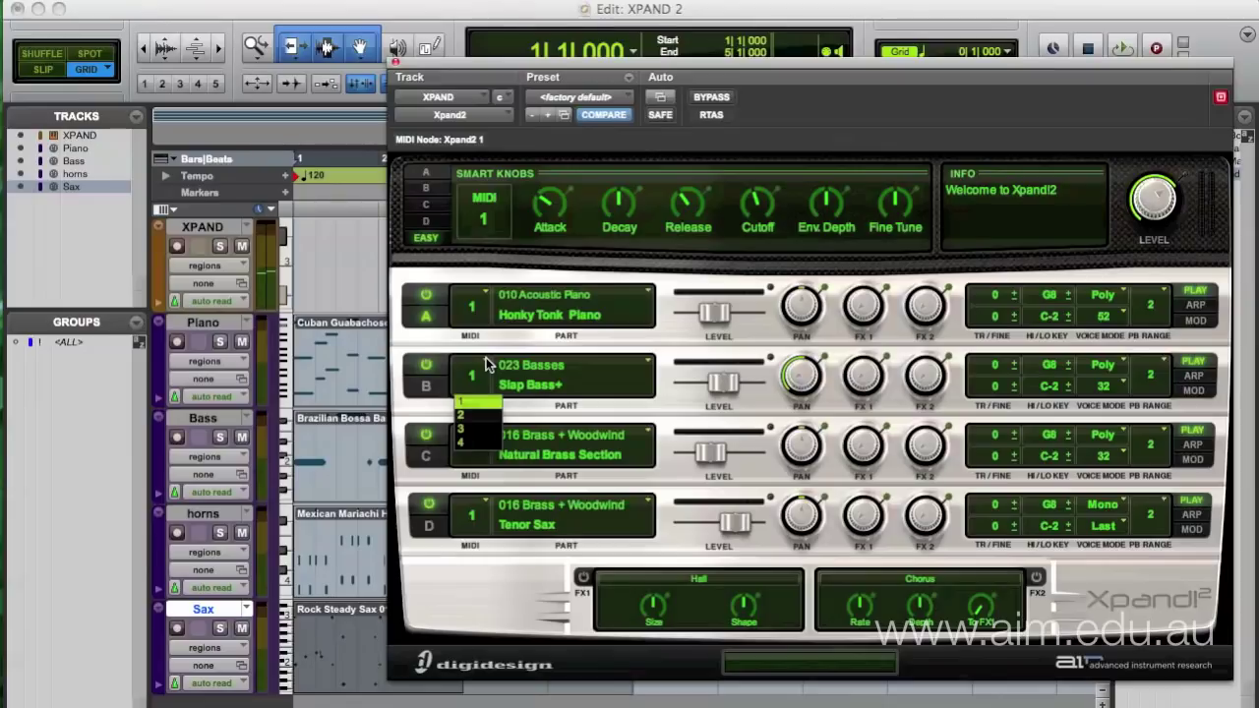
{"action": "left_click", "coordinate": [475, 417]}
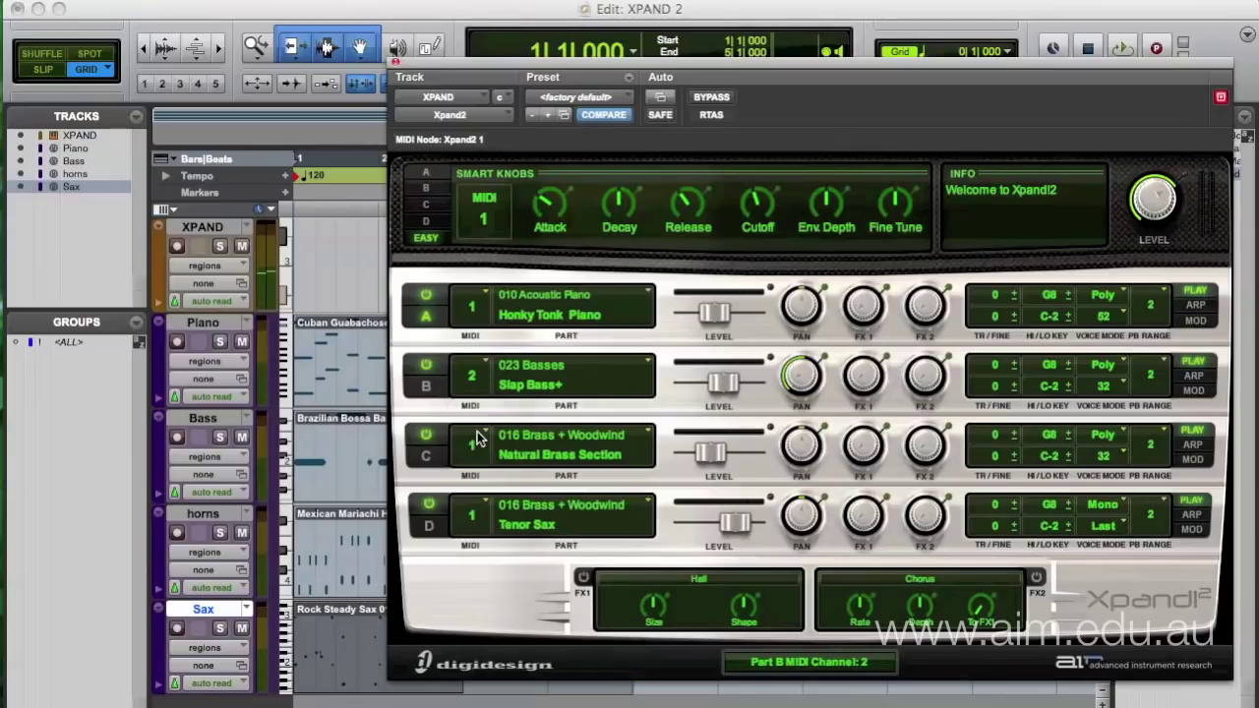
{"action": "left_click", "coordinate": [482, 437]}
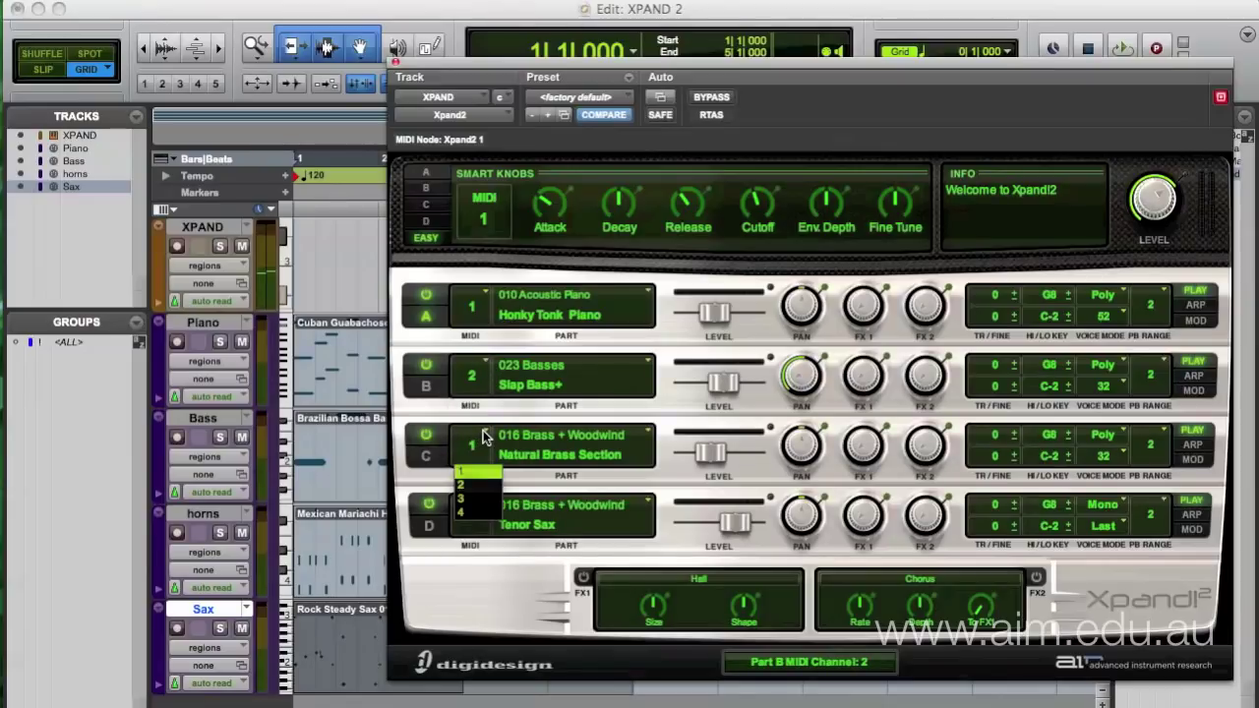
{"action": "left_click", "coordinate": [470, 504]}
{"action": "left_click", "coordinate": [485, 508]}
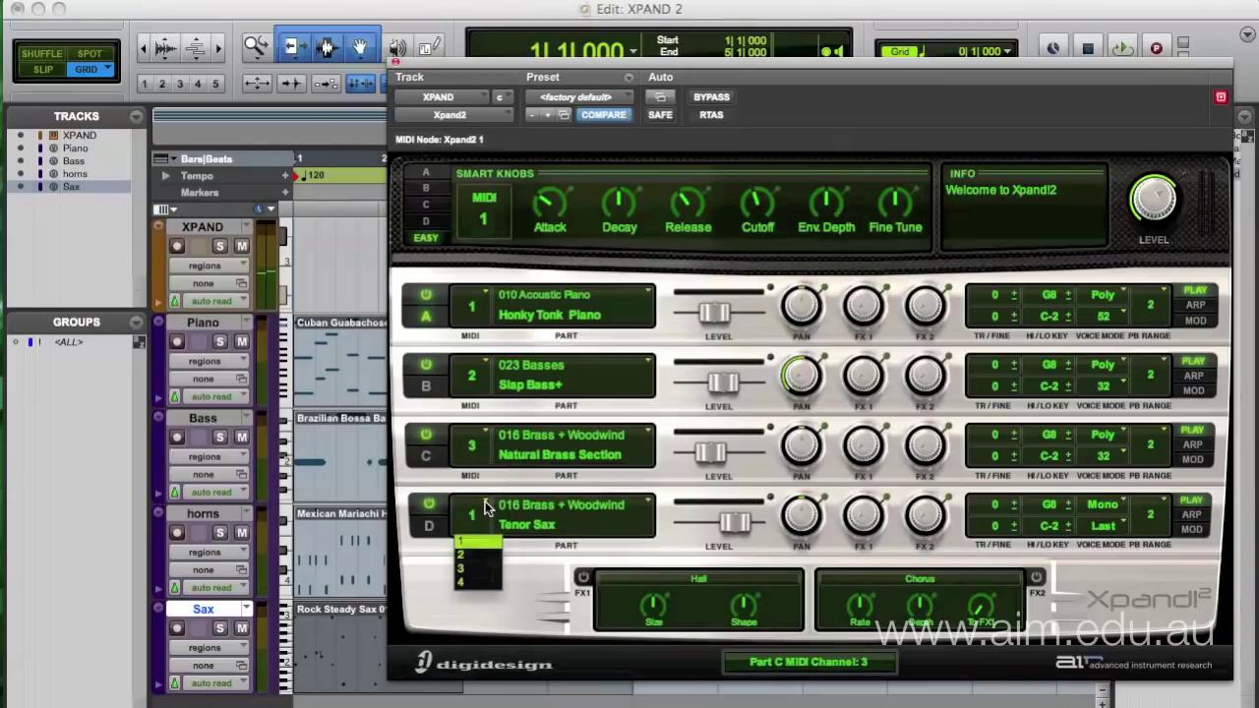
{"action": "left_click", "coordinate": [472, 594]}
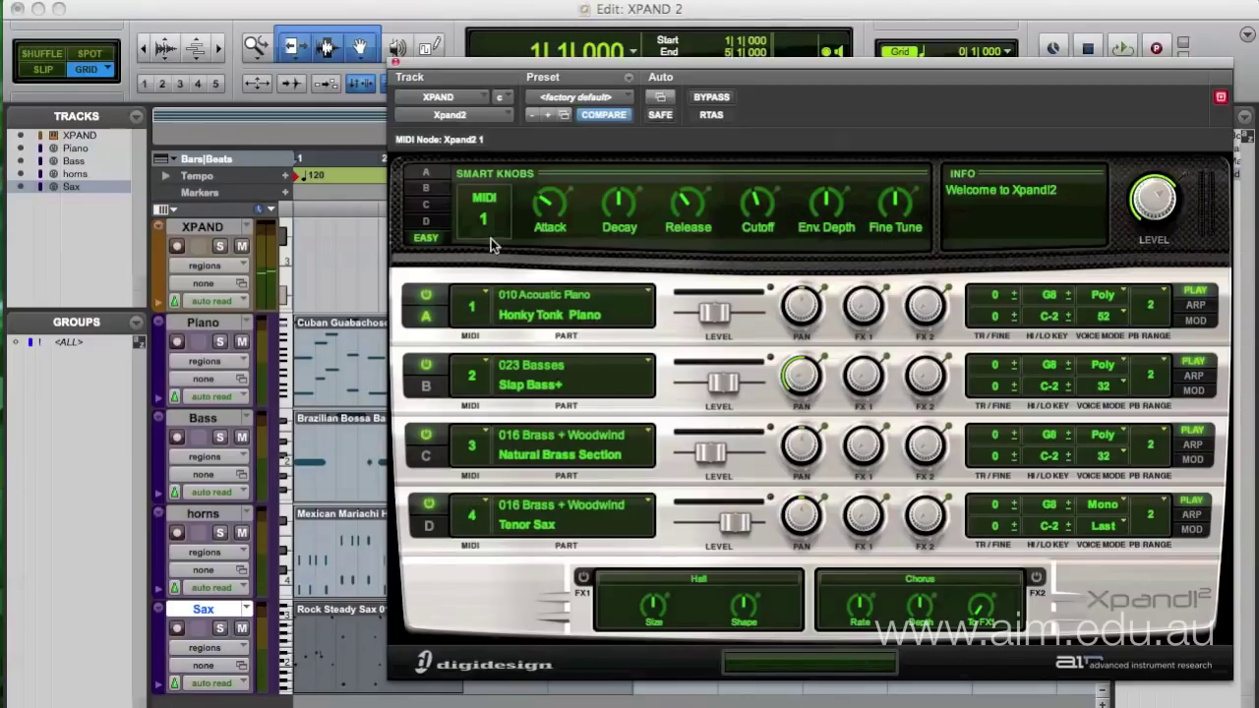
Step: Enable the I/O column in the Edit window so every track's routing is visible
{"action": "left_click_drag", "start_coordinate": [508, 72], "coordinate": [645, 66]}
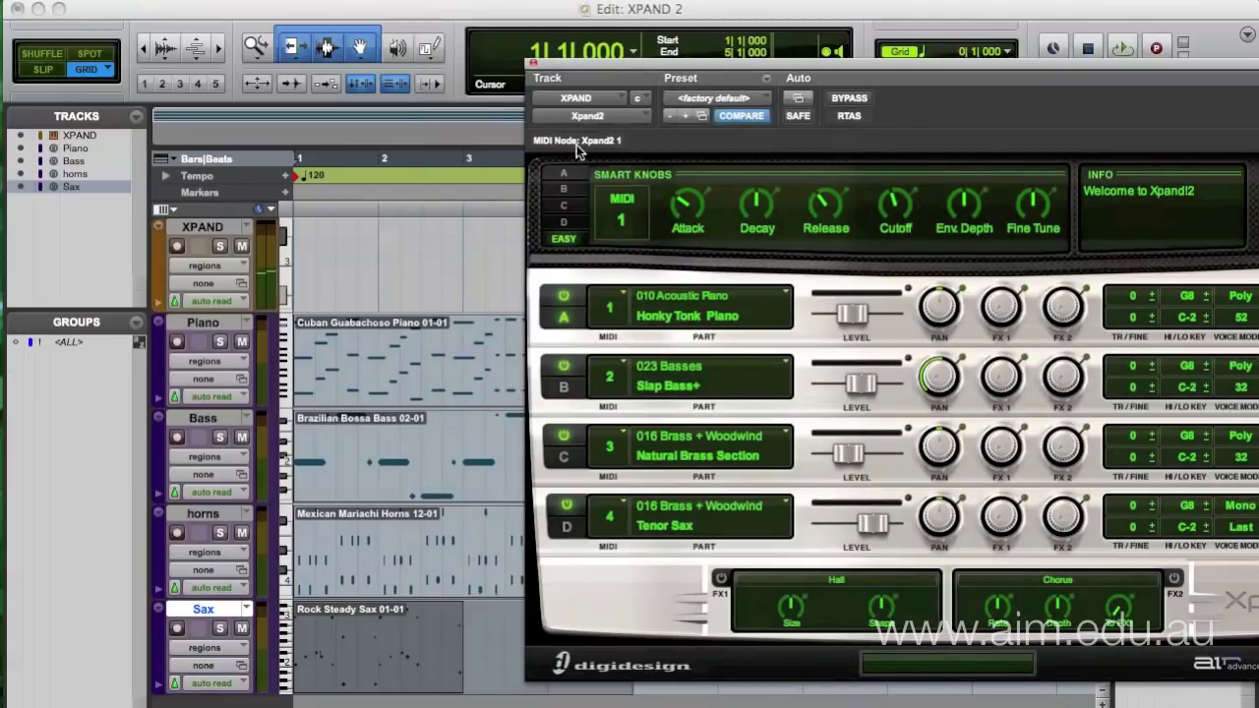
{"action": "left_click", "coordinate": [203, 330]}
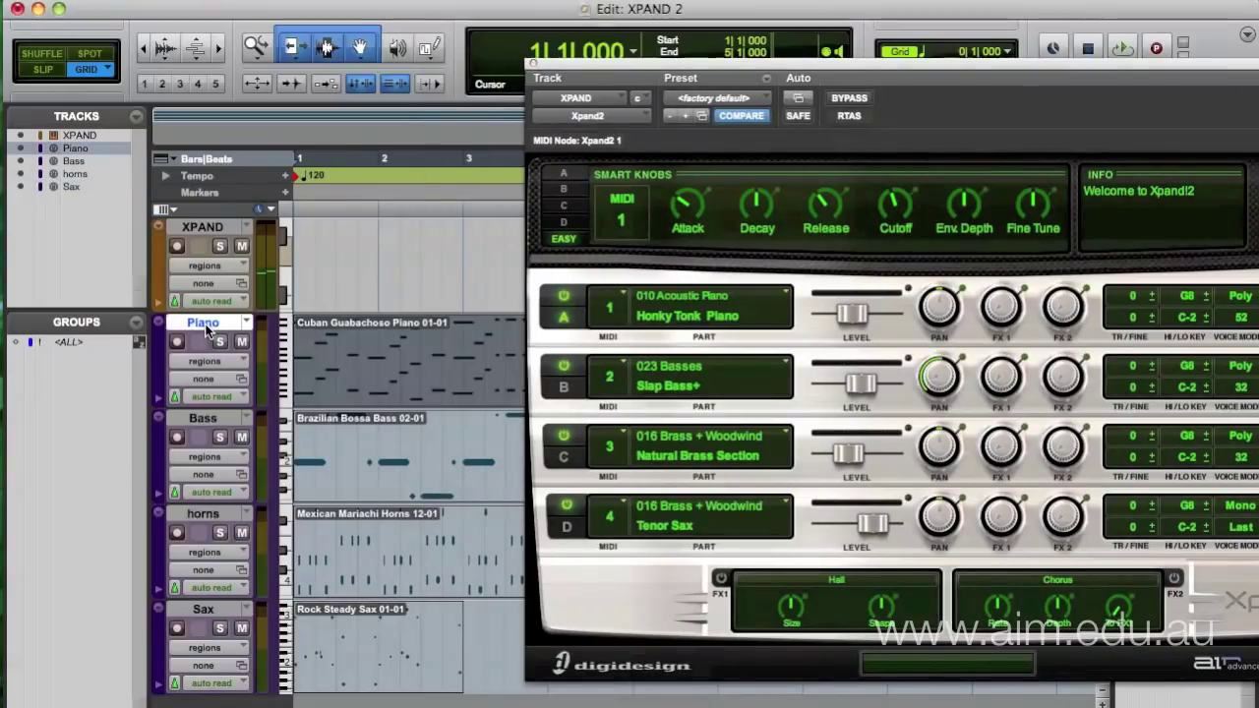
{"action": "left_click", "coordinate": [172, 157]}
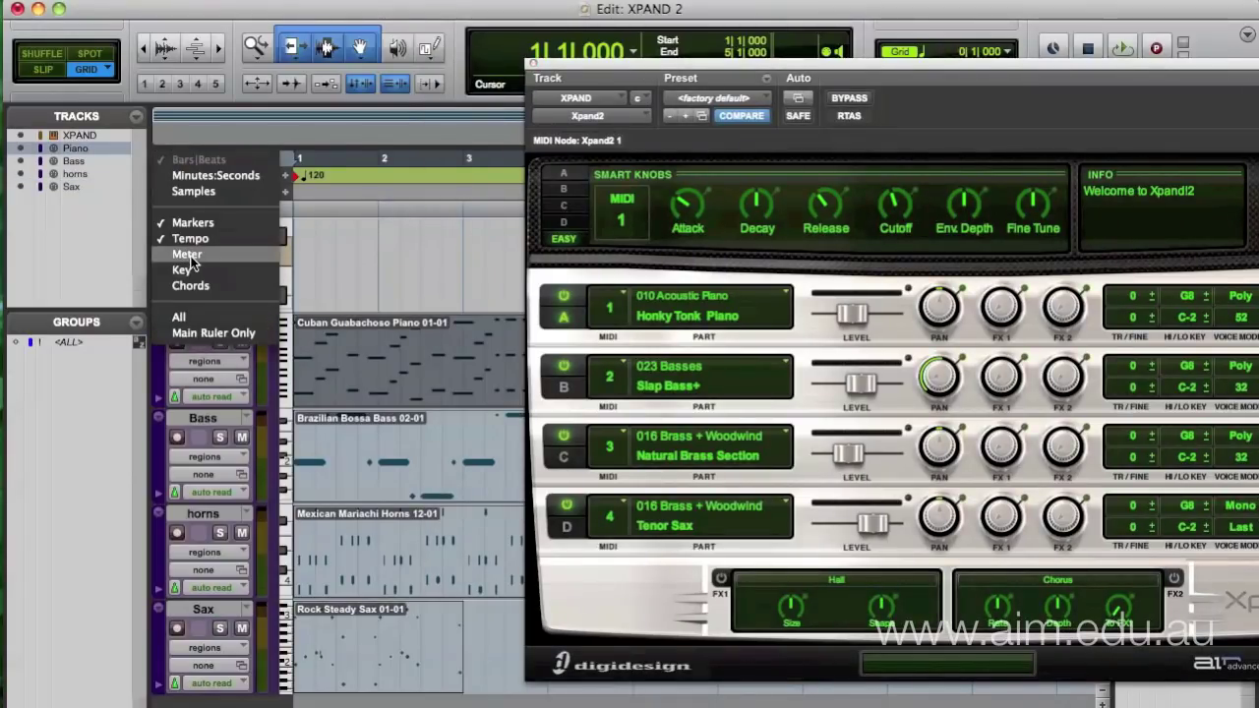
{"action": "left_click", "coordinate": [106, 195]}
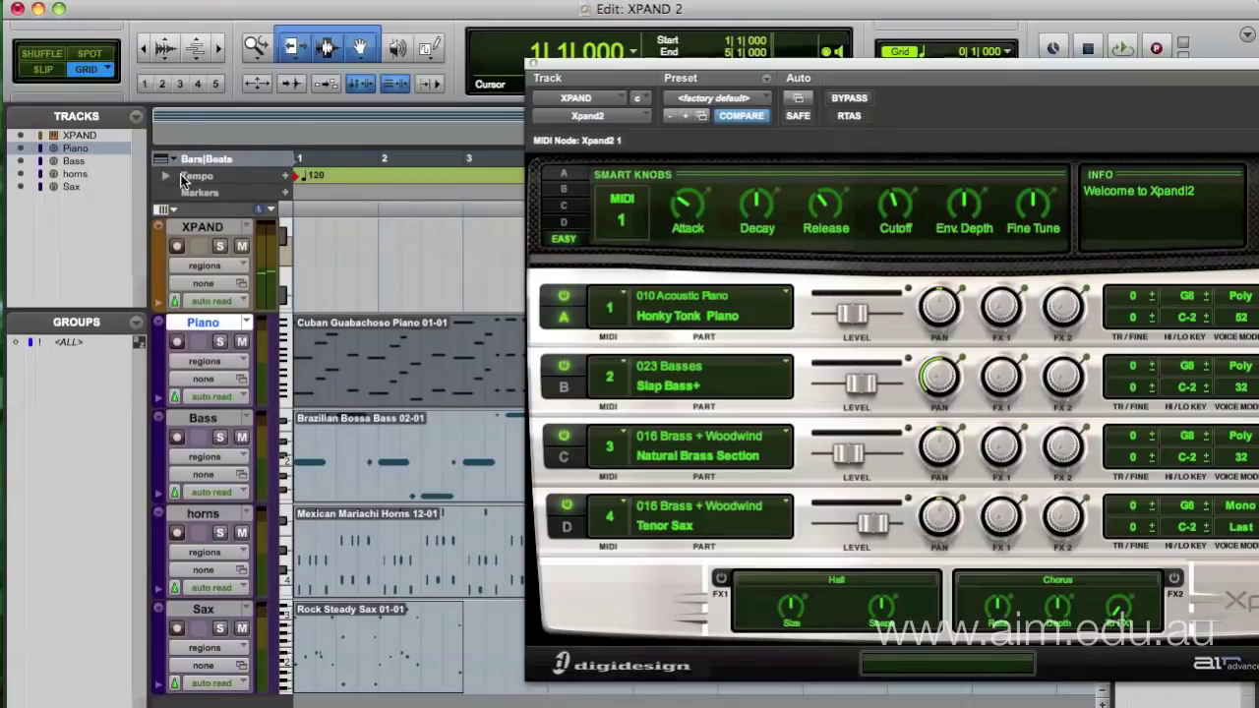
{"action": "left_click", "coordinate": [163, 209]}
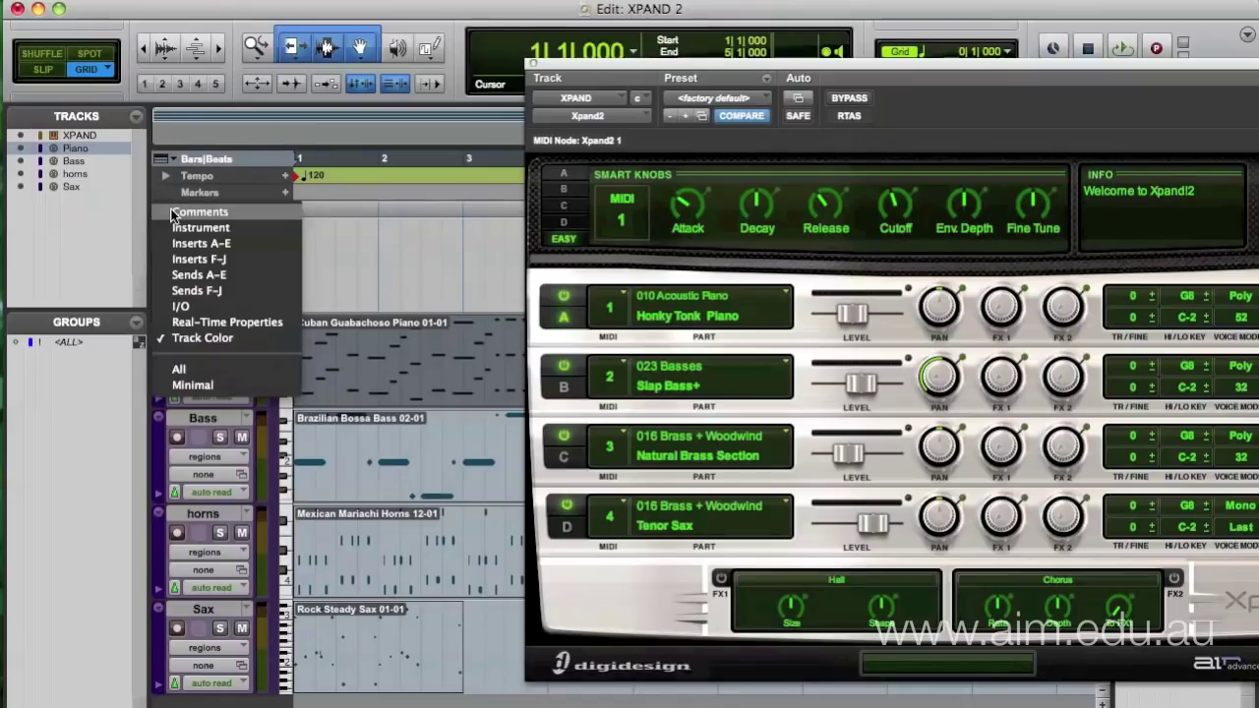
{"action": "left_click", "coordinate": [180, 308]}
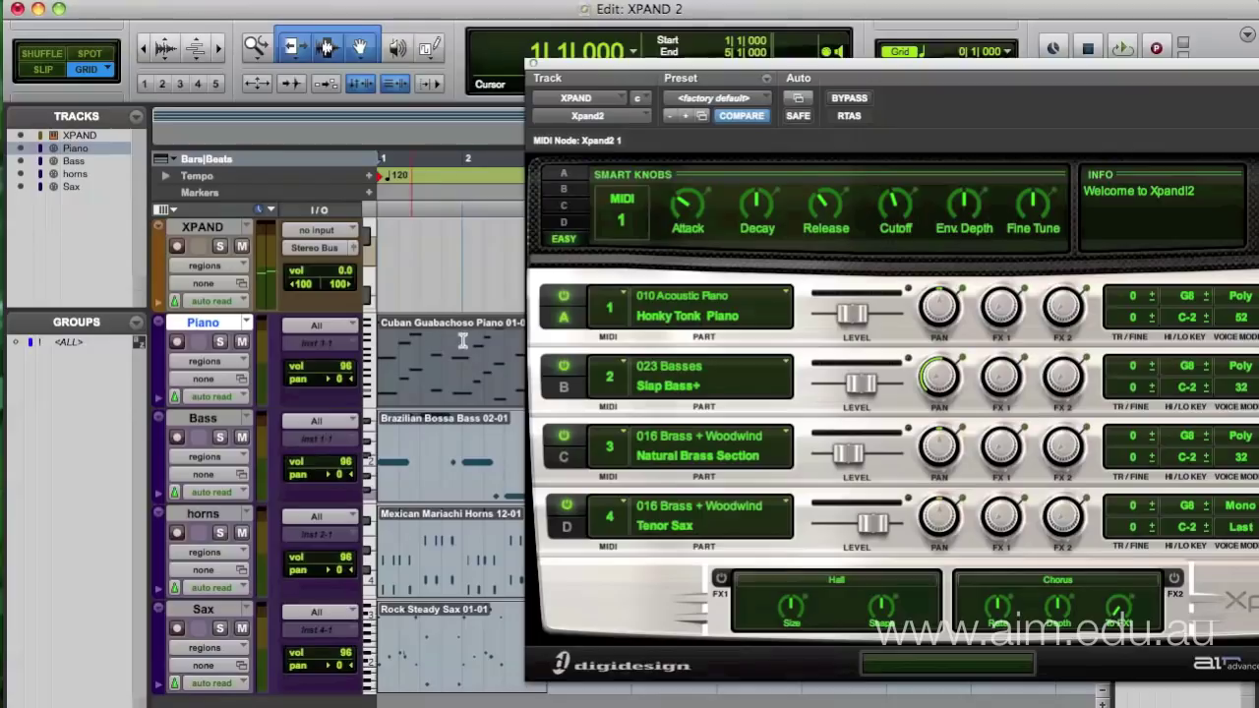
Step: Route the Piano track to Xpand2 channel 1 and Bass to channel 2
{"action": "left_click_drag", "start_coordinate": [644, 59], "coordinate": [932, 61]}
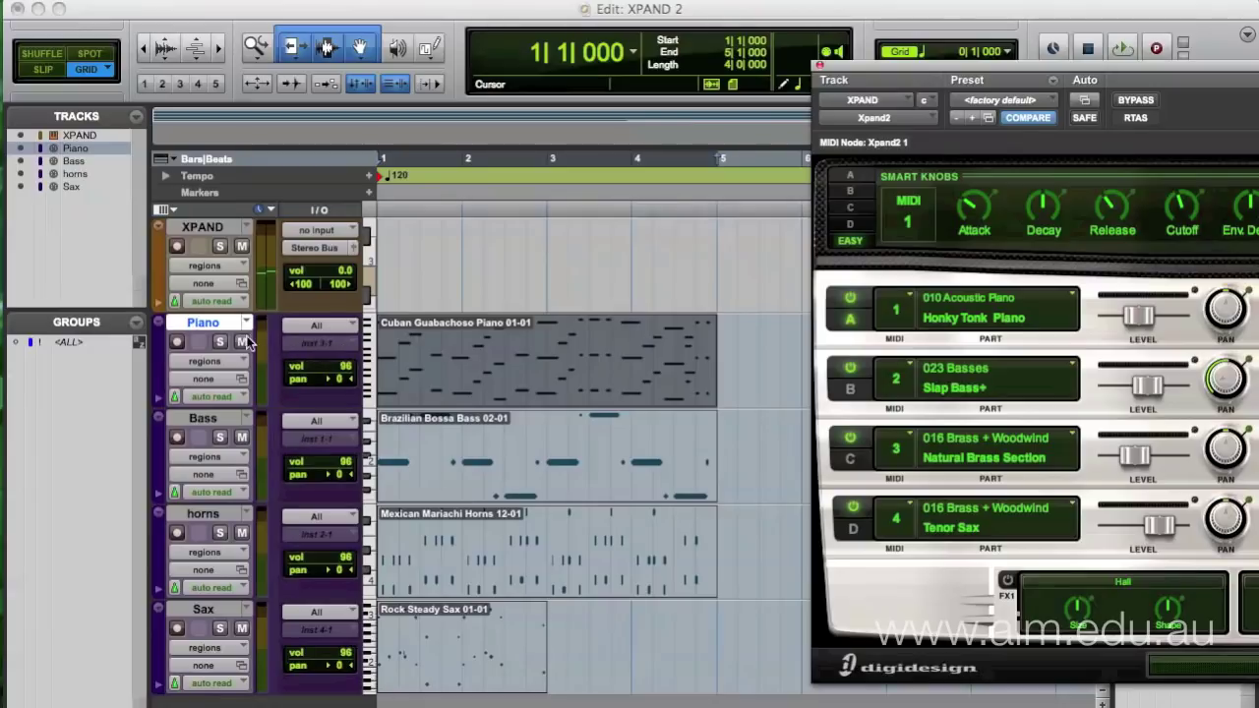
{"action": "left_click", "coordinate": [313, 345]}
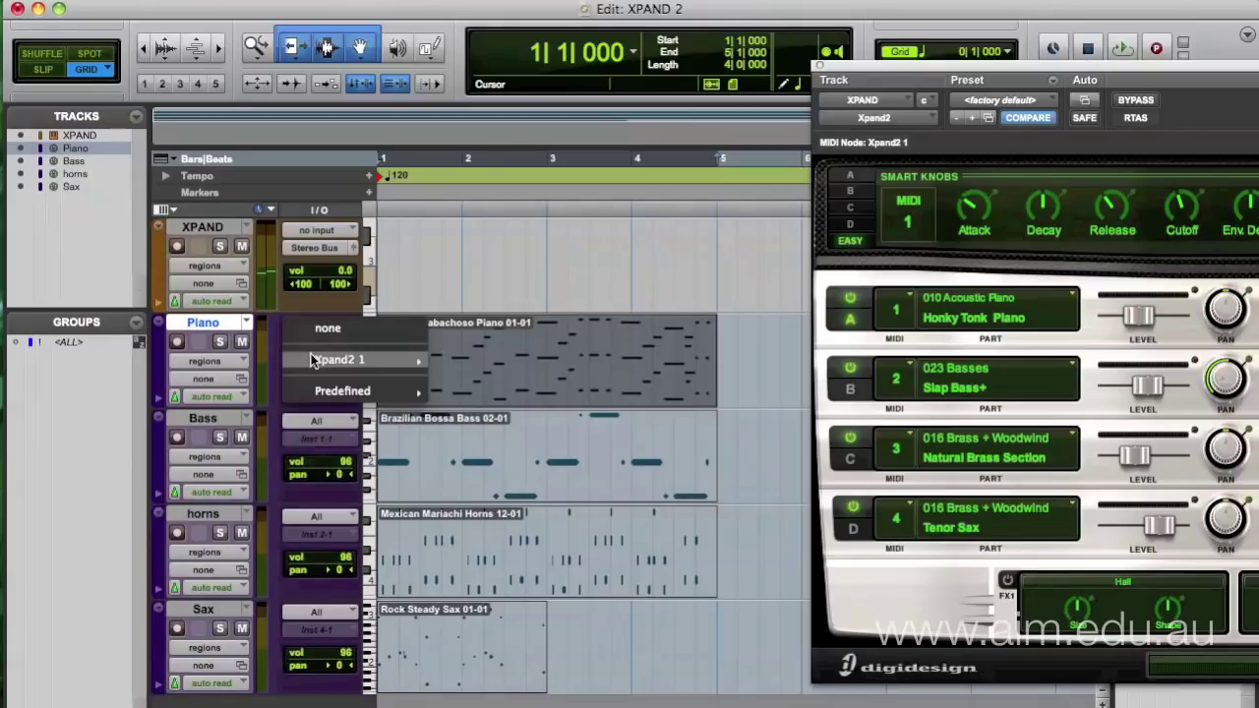
{"action": "mouse_move", "coordinate": [312, 363]}
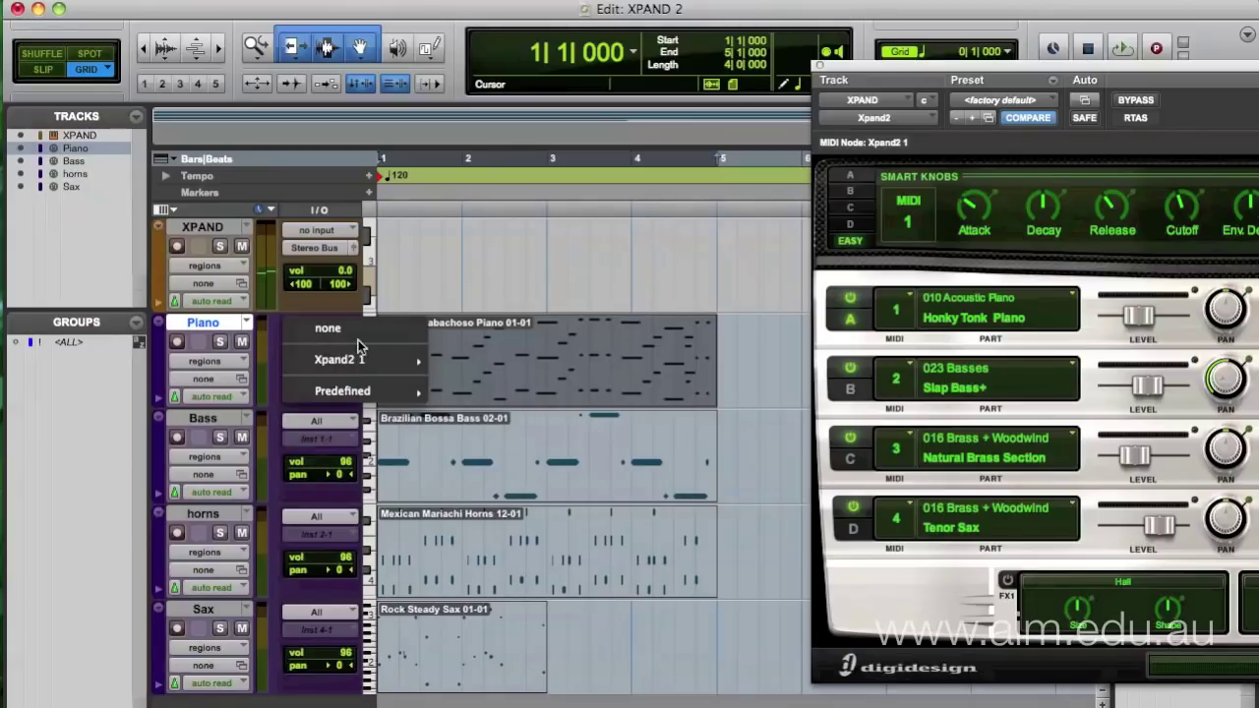
{"action": "mouse_move", "coordinate": [356, 359]}
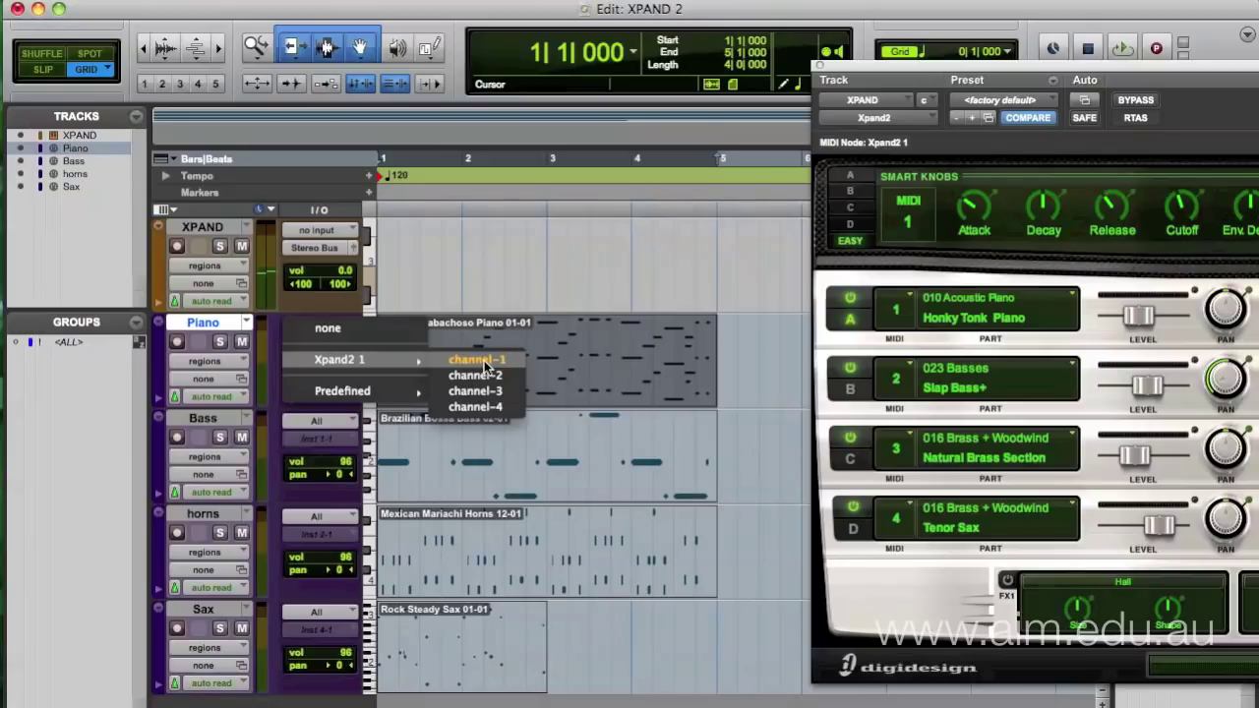
{"action": "left_click", "coordinate": [479, 361]}
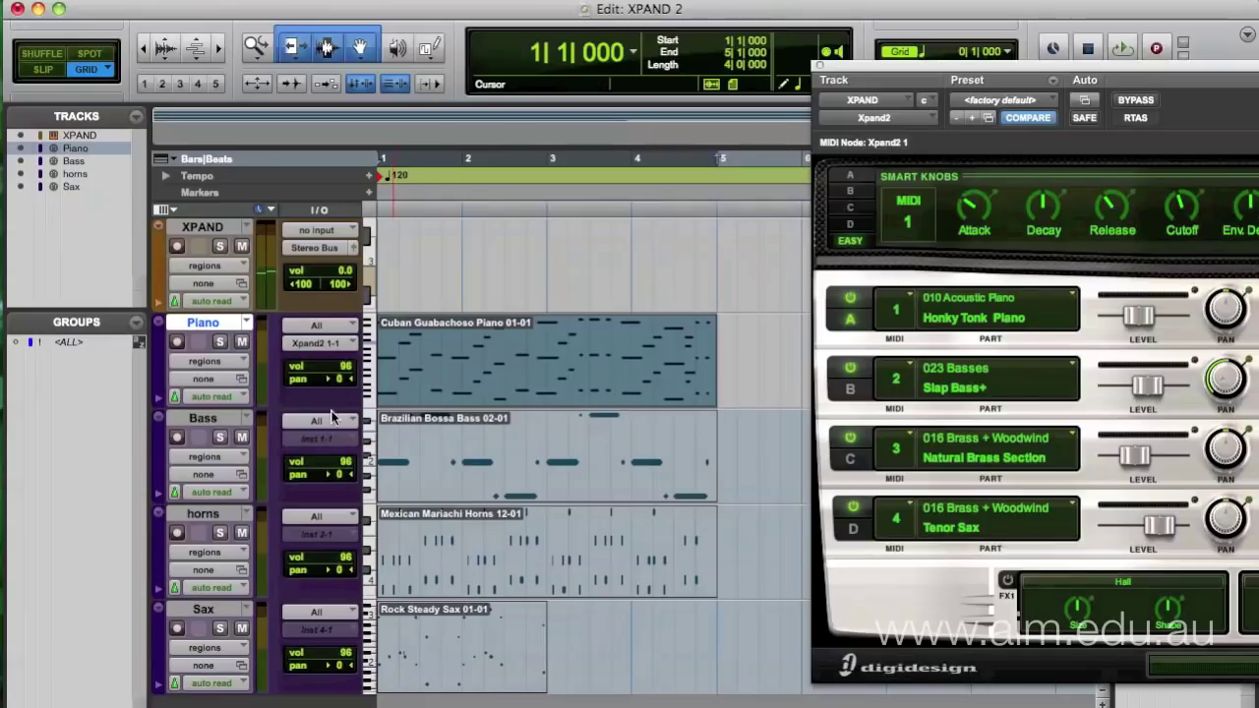
{"action": "left_click", "coordinate": [322, 443]}
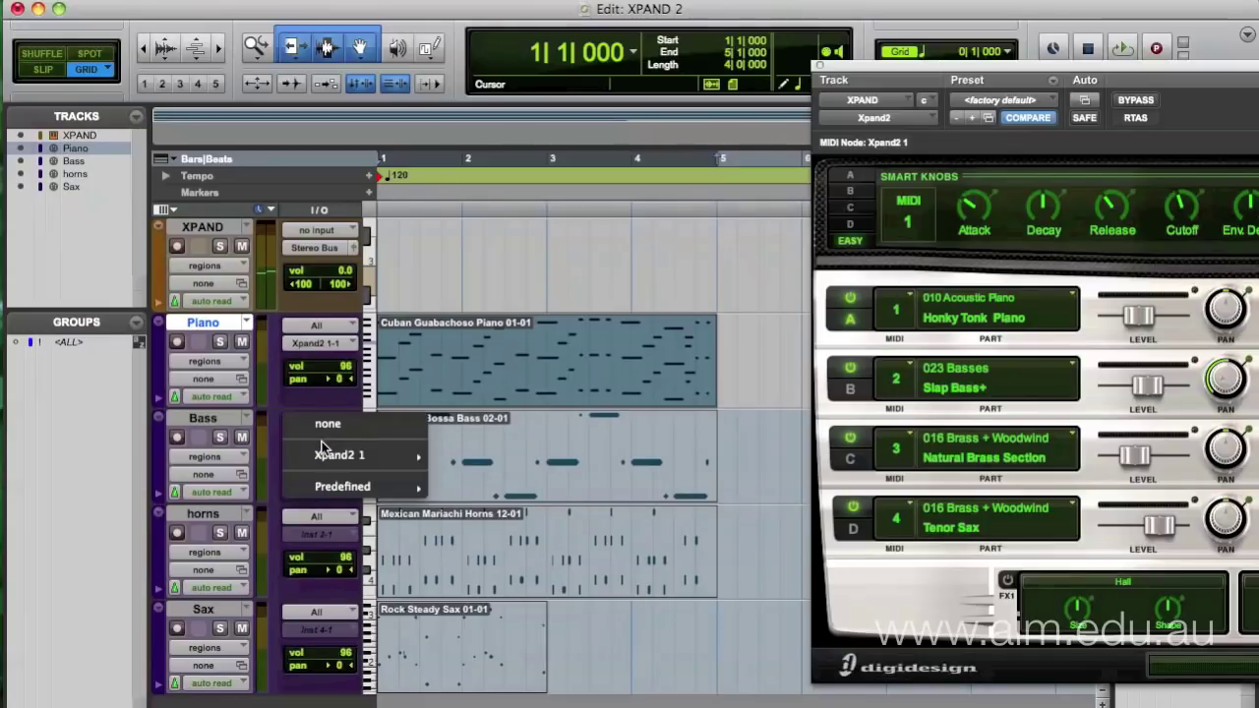
{"action": "mouse_move", "coordinate": [321, 460]}
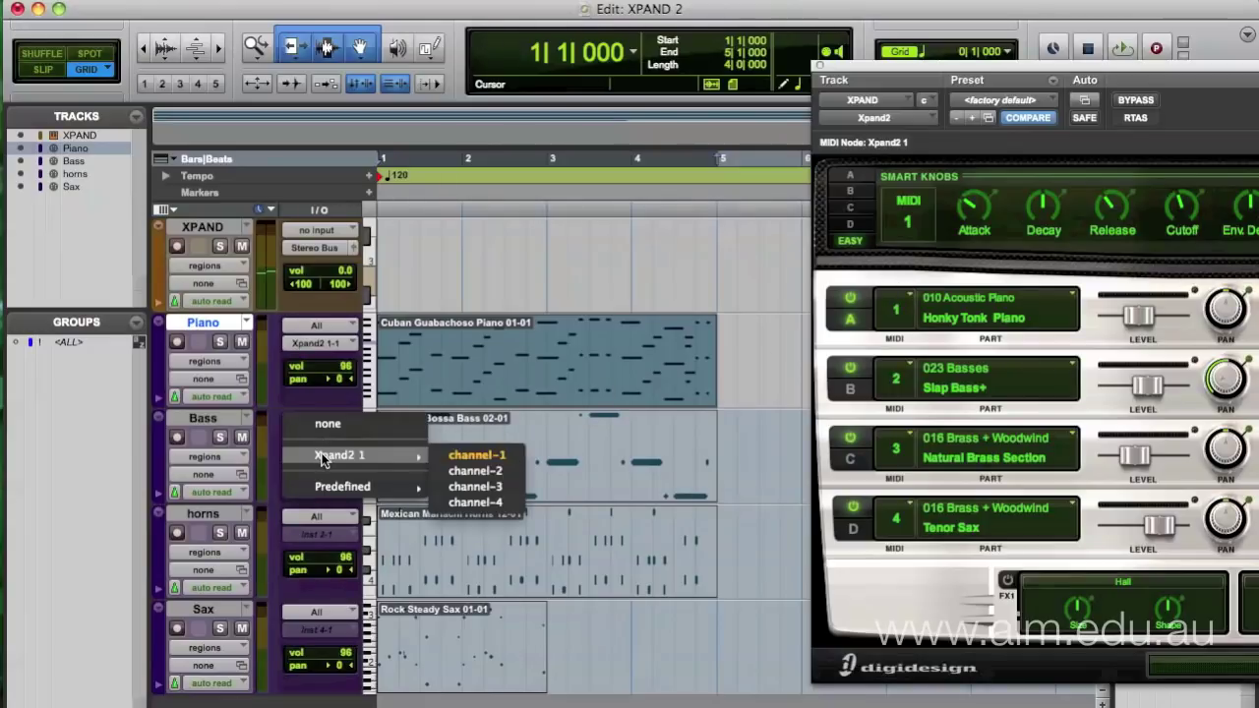
{"action": "left_click", "coordinate": [475, 471]}
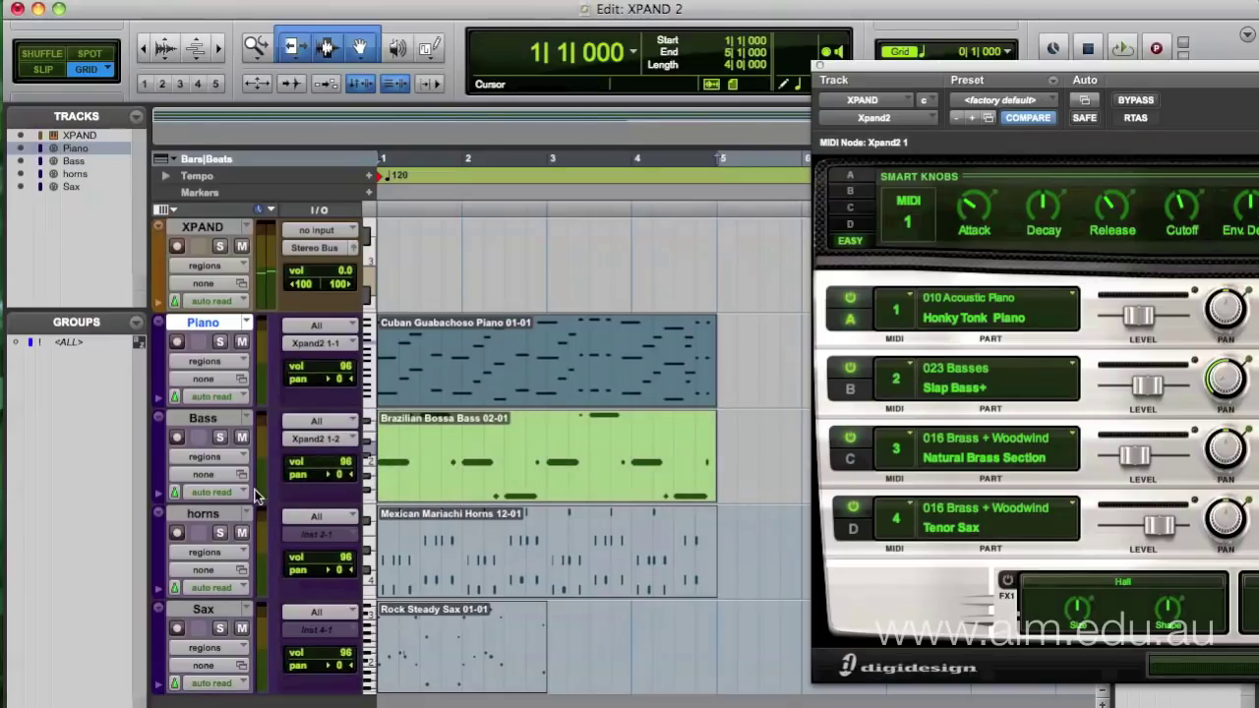
Step: Route the horns track to Xpand2 channel 3 and Sax to channel 4
{"action": "left_click", "coordinate": [328, 539]}
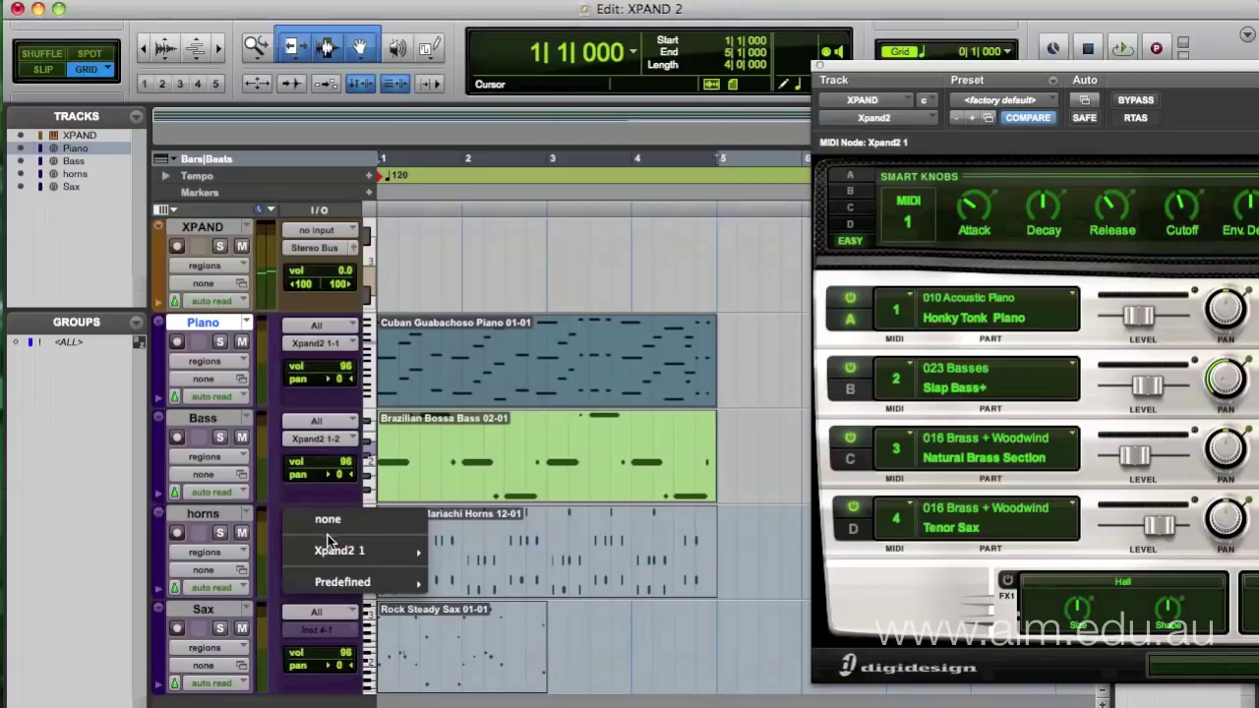
{"action": "mouse_move", "coordinate": [325, 553]}
{"action": "left_click", "coordinate": [477, 582]}
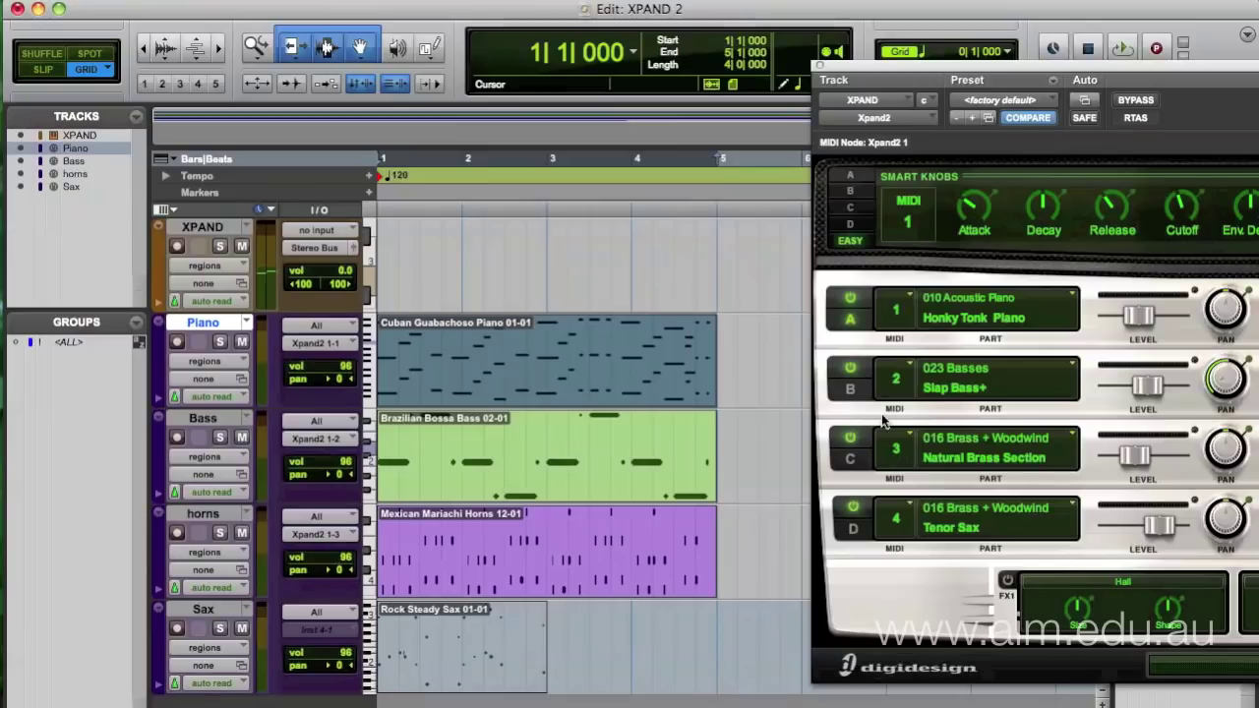
{"action": "left_click", "coordinate": [317, 635]}
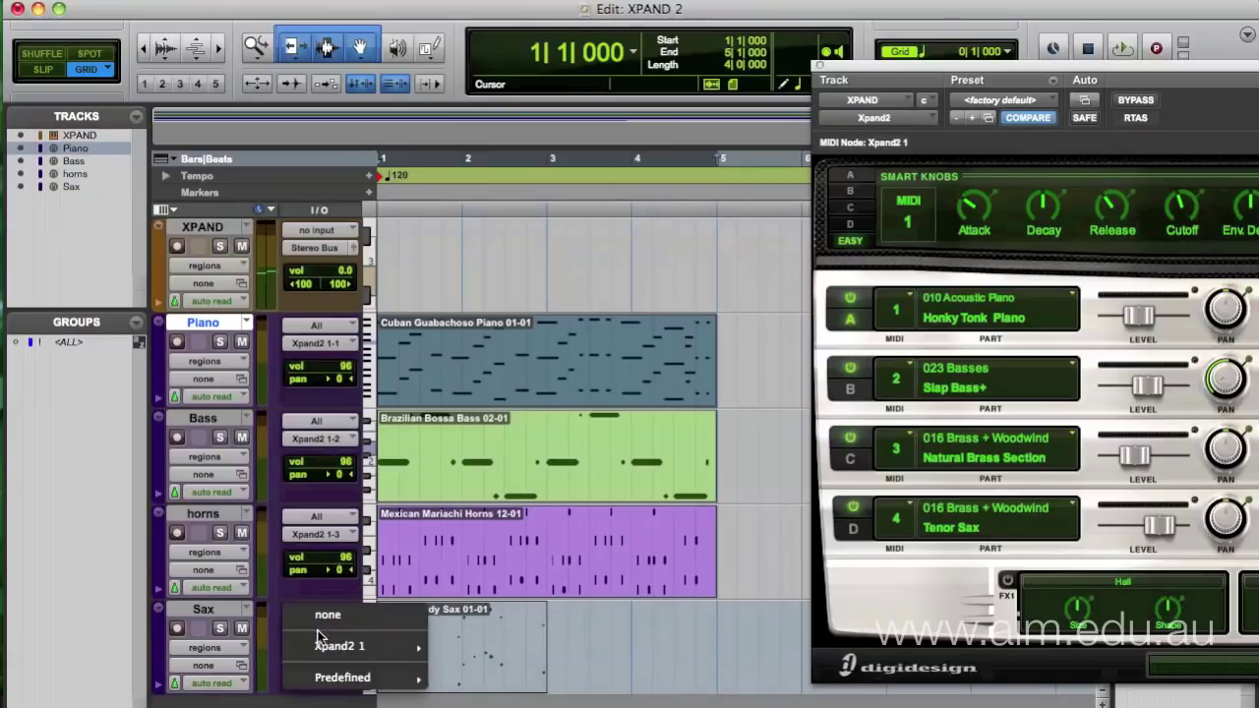
{"action": "mouse_move", "coordinate": [338, 649]}
{"action": "left_click", "coordinate": [482, 694]}
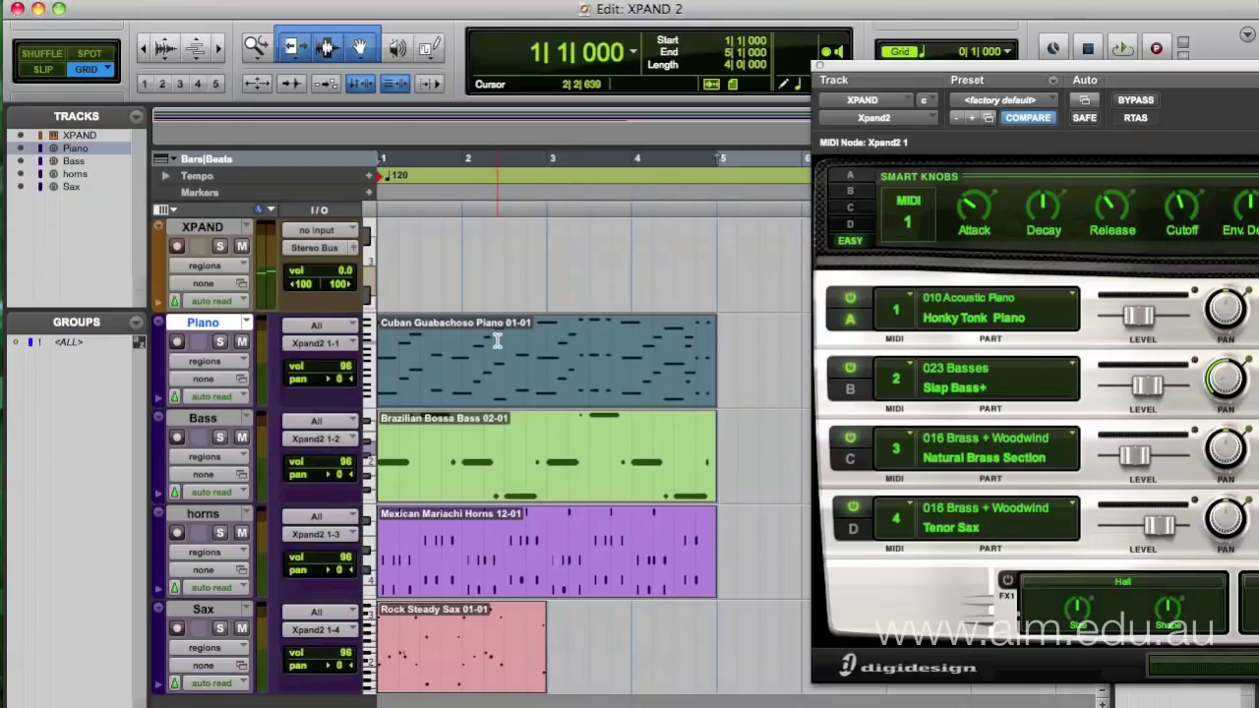
Step: Mute Bass to hear Piano alone, then unmute it and play piano with bass
{"action": "left_click", "coordinate": [242, 438]}
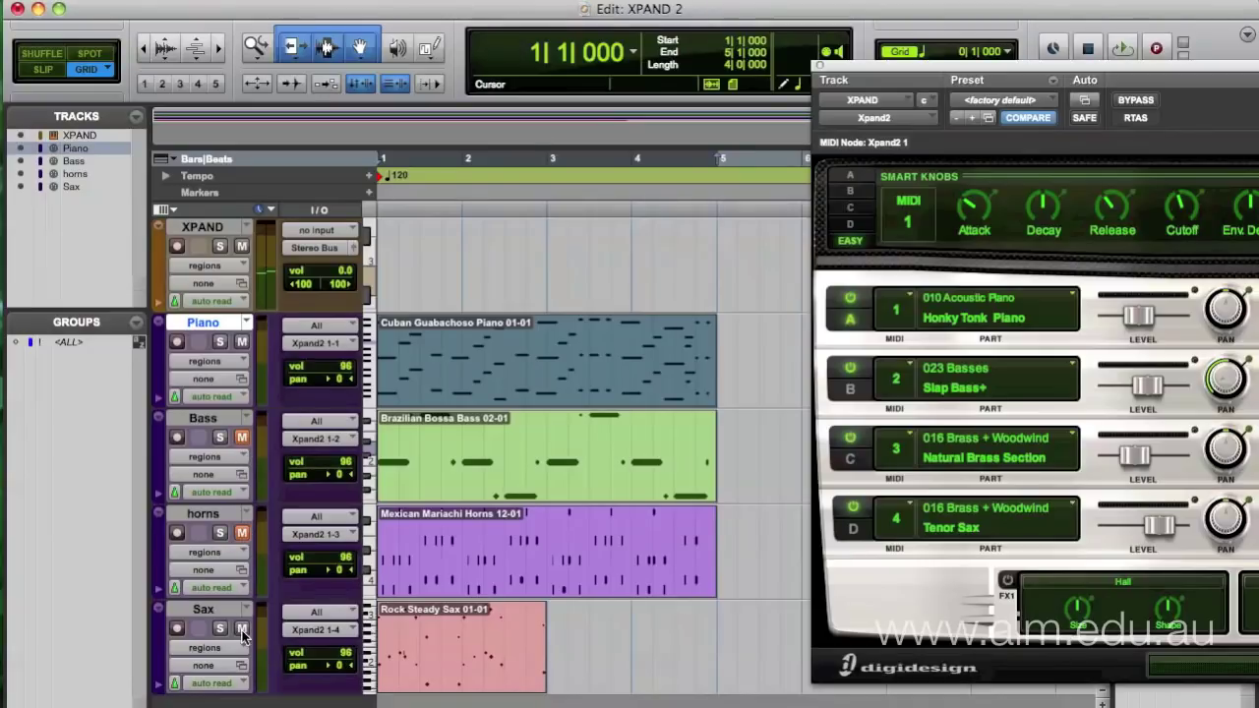
{"action": "key", "text": "space"}
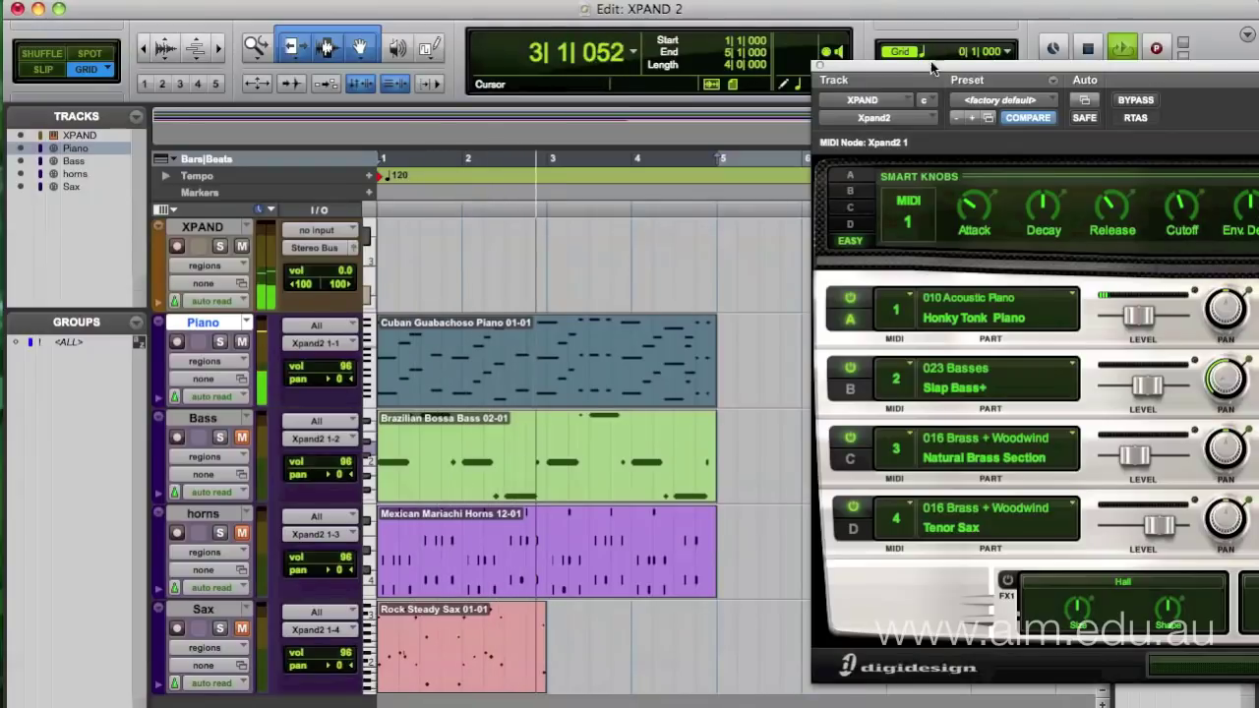
{"action": "left_click_drag", "start_coordinate": [930, 72], "coordinate": [766, 32]}
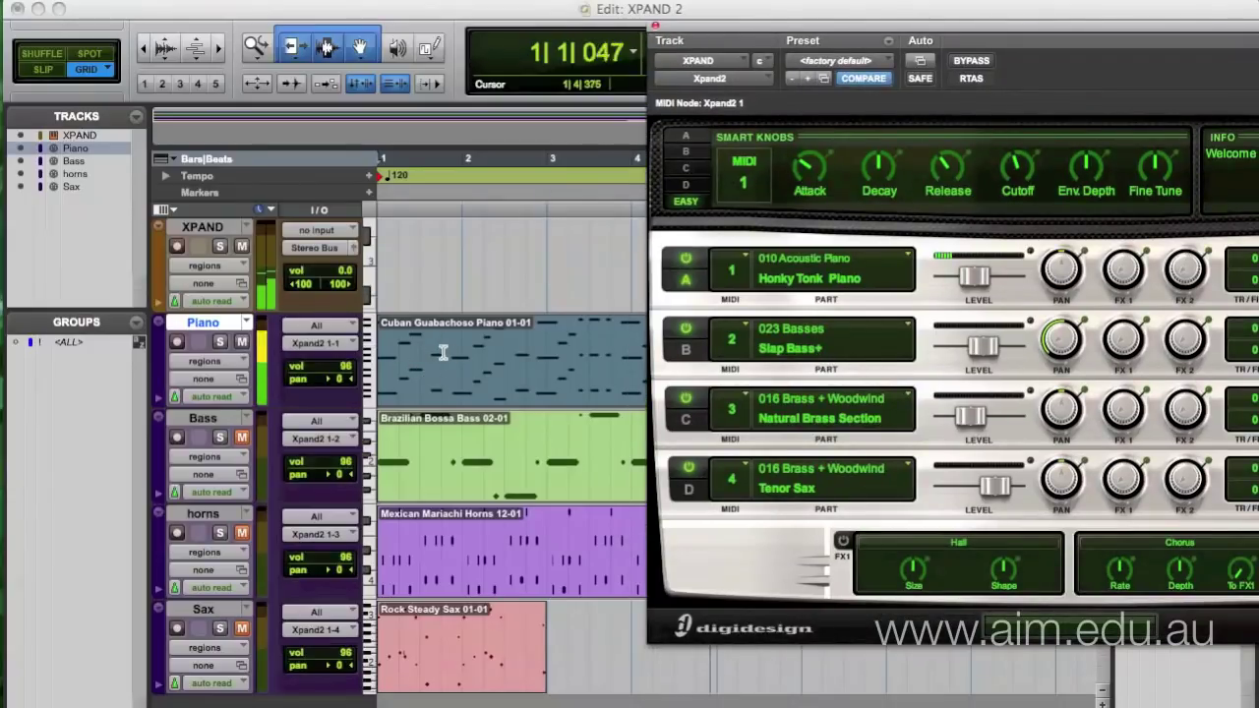
{"action": "key", "text": "space"}
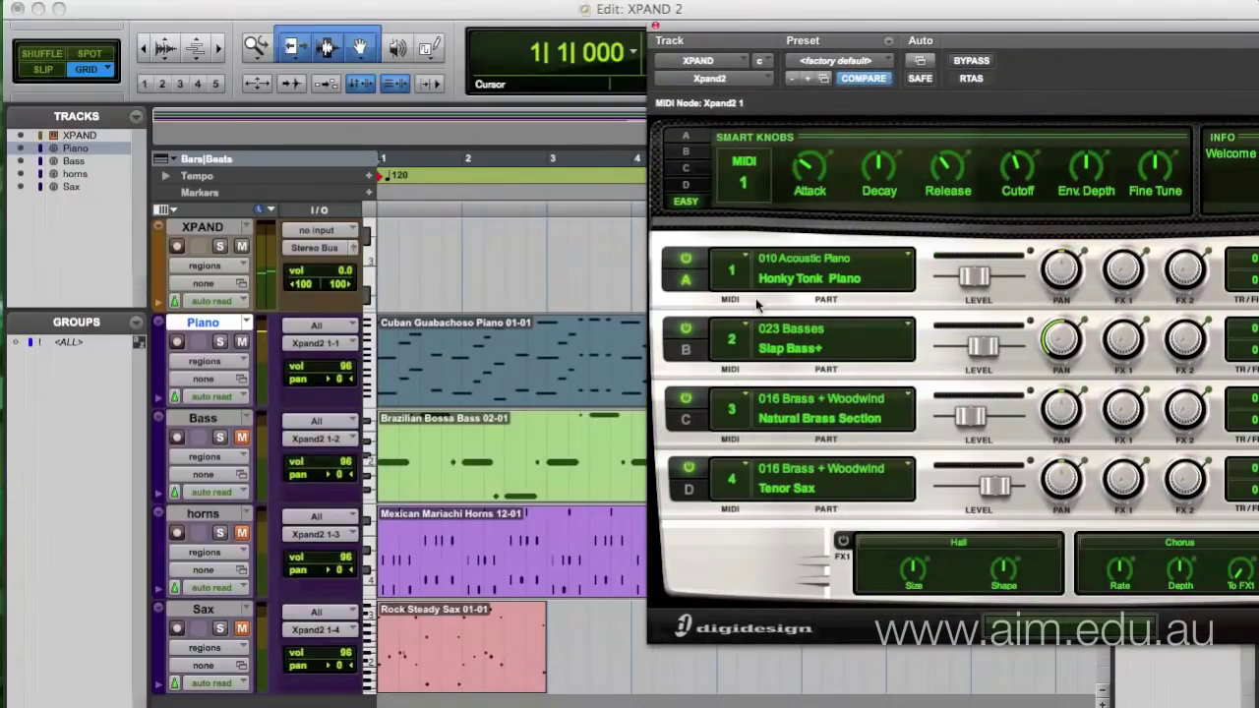
{"action": "left_click", "coordinate": [242, 439]}
{"action": "key", "text": "space"}
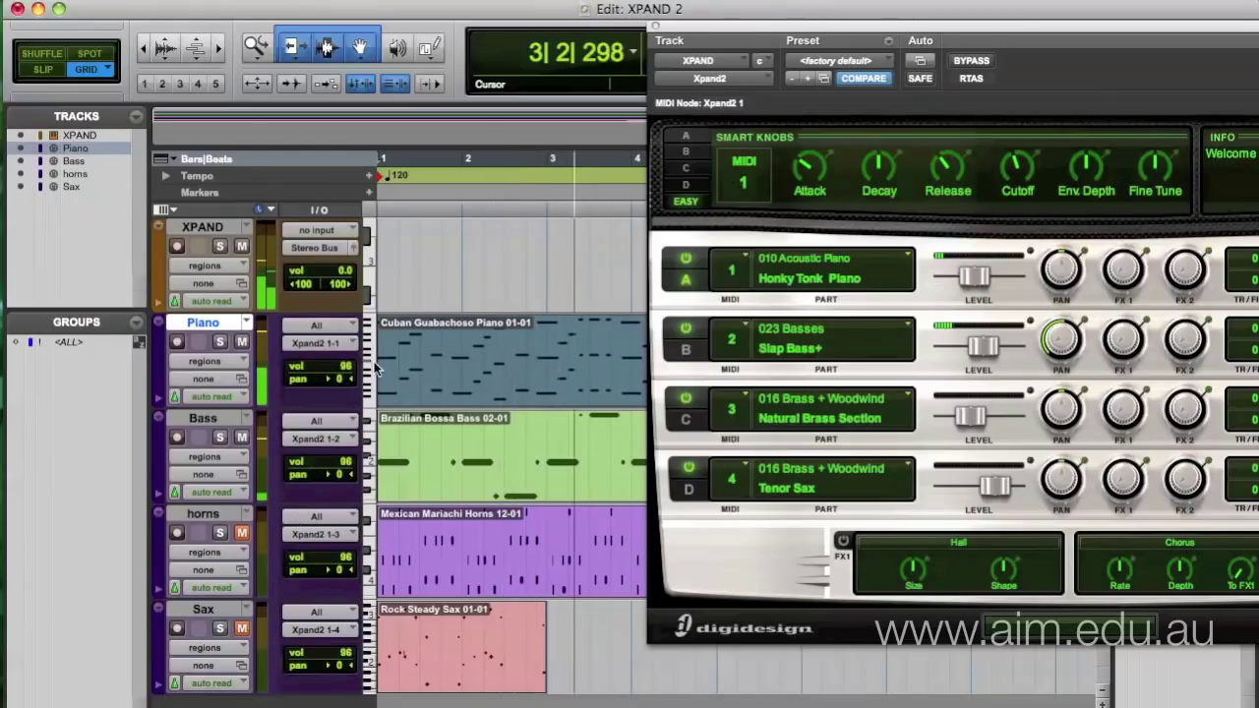
{"action": "left_click_drag", "start_coordinate": [757, 41], "coordinate": [801, 40]}
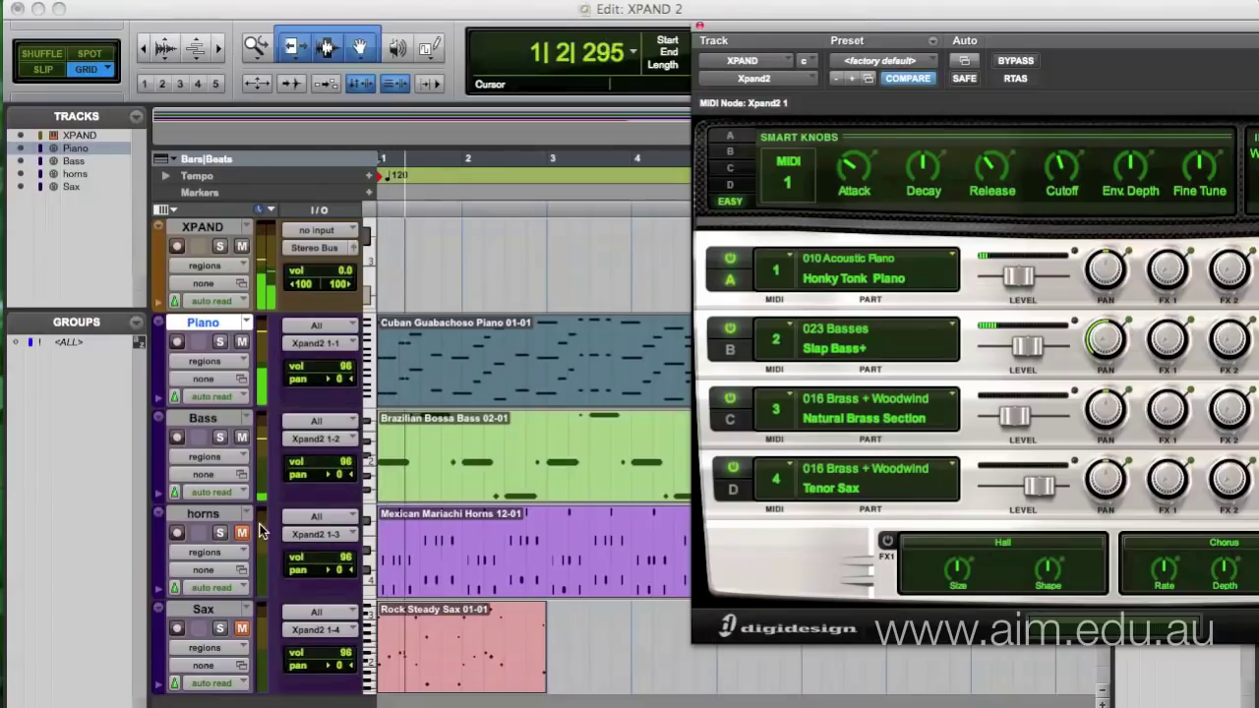
Step: Unmute horns and set Xpand2 Part C to -1.4 dB and Part B to -7.4 dB
{"action": "left_click", "coordinate": [275, 508]}
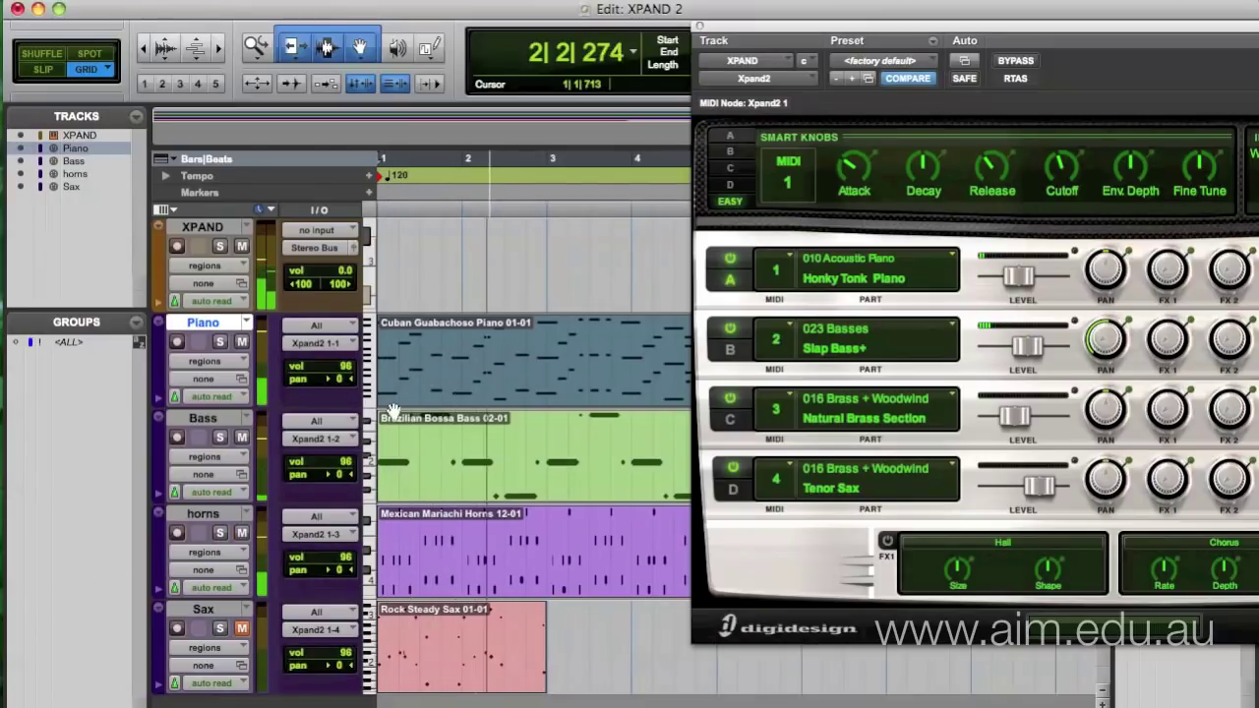
{"action": "left_click_drag", "start_coordinate": [1013, 418], "coordinate": [1035, 415]}
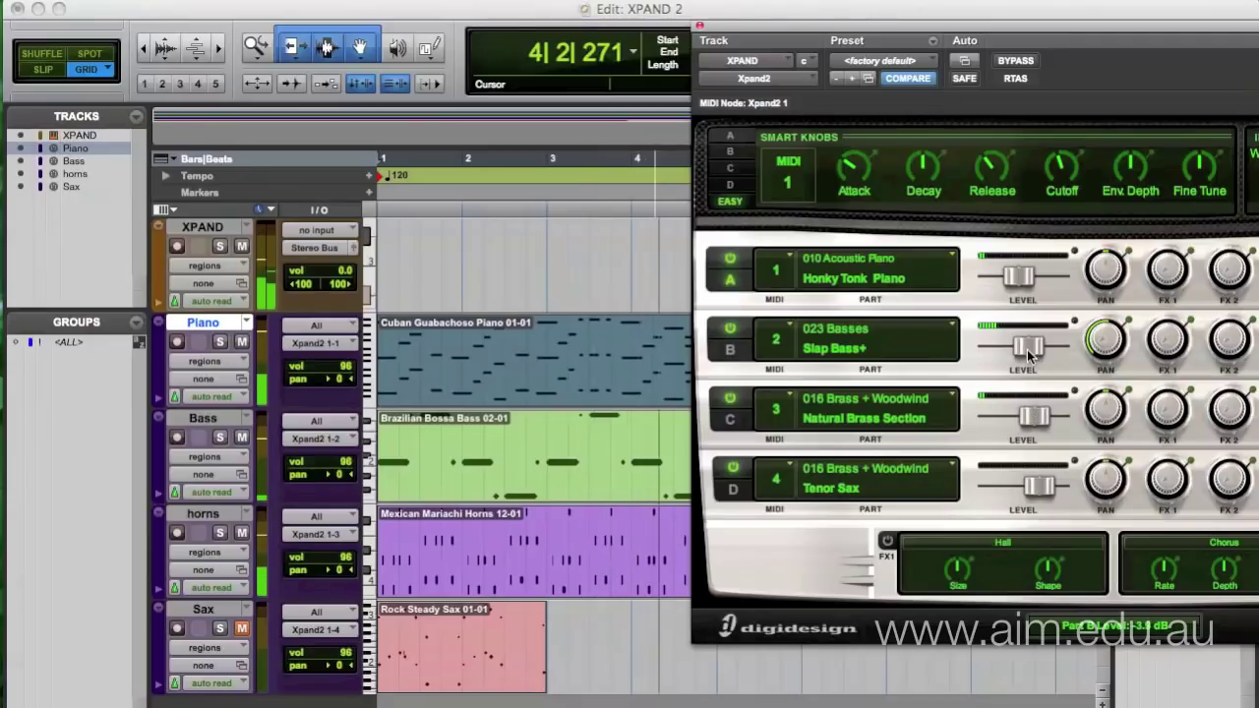
{"action": "left_click_drag", "start_coordinate": [1027, 346], "coordinate": [1021, 346]}
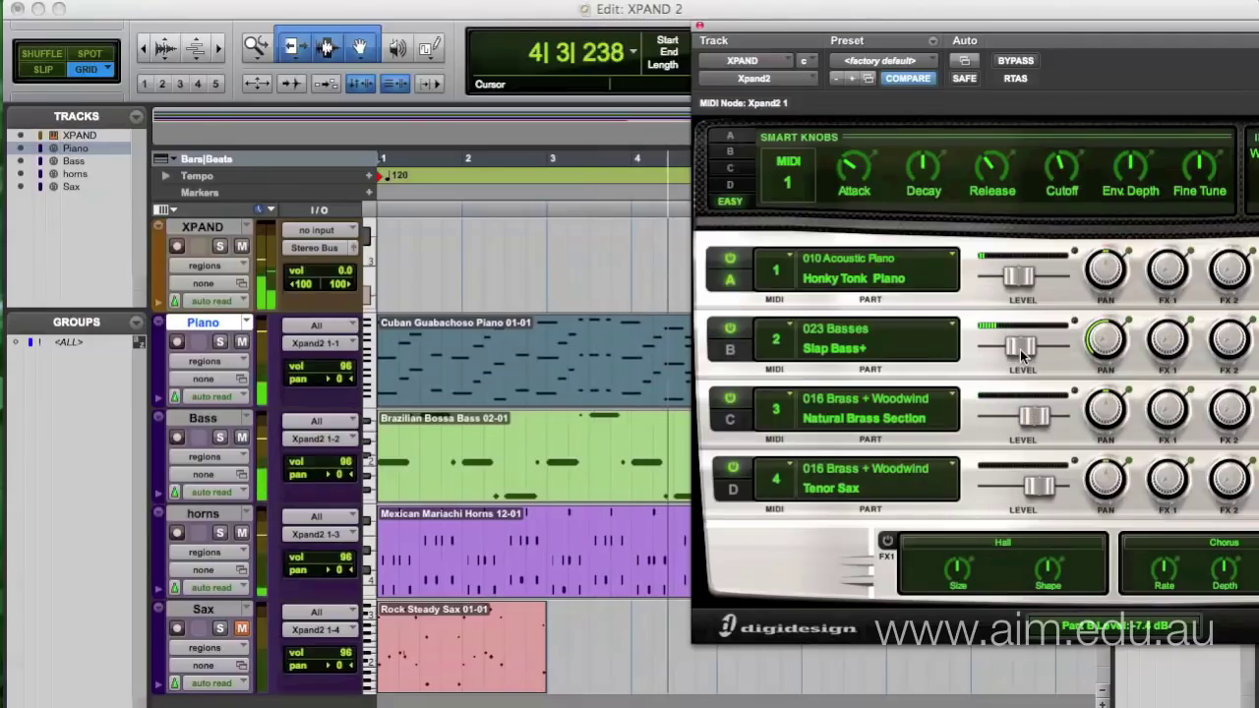
{"action": "key", "text": "space"}
Step: Unmute Sax, briefly solo it, then play all four tracks together
{"action": "left_click", "coordinate": [241, 630]}
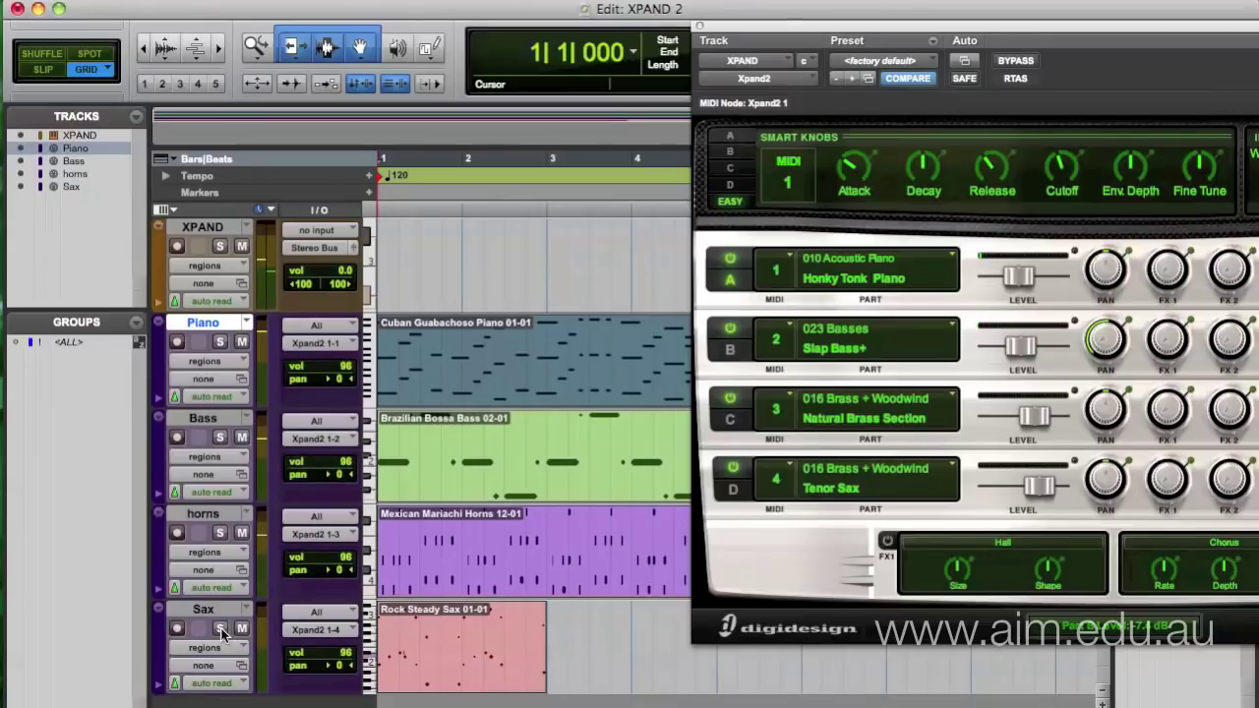
{"action": "left_click", "coordinate": [219, 629]}
{"action": "key", "text": "space"}
{"action": "key", "text": "space"}
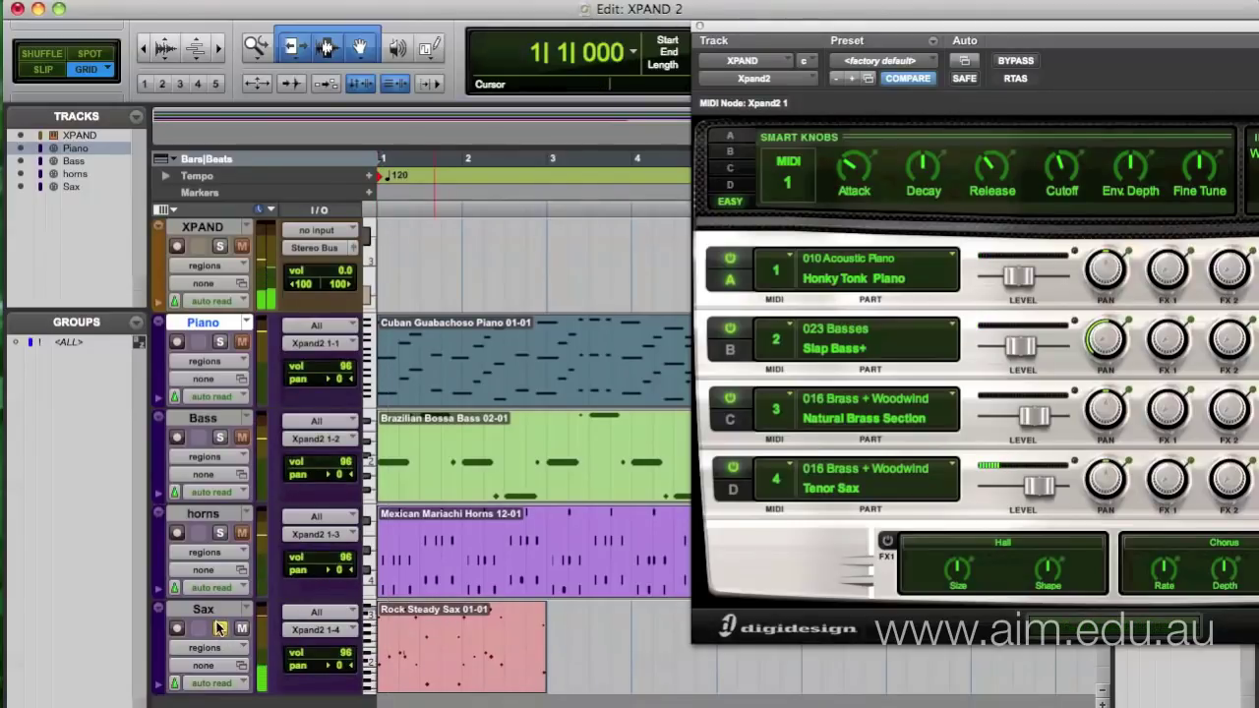
{"action": "left_click", "coordinate": [219, 629]}
{"action": "key", "text": "space"}
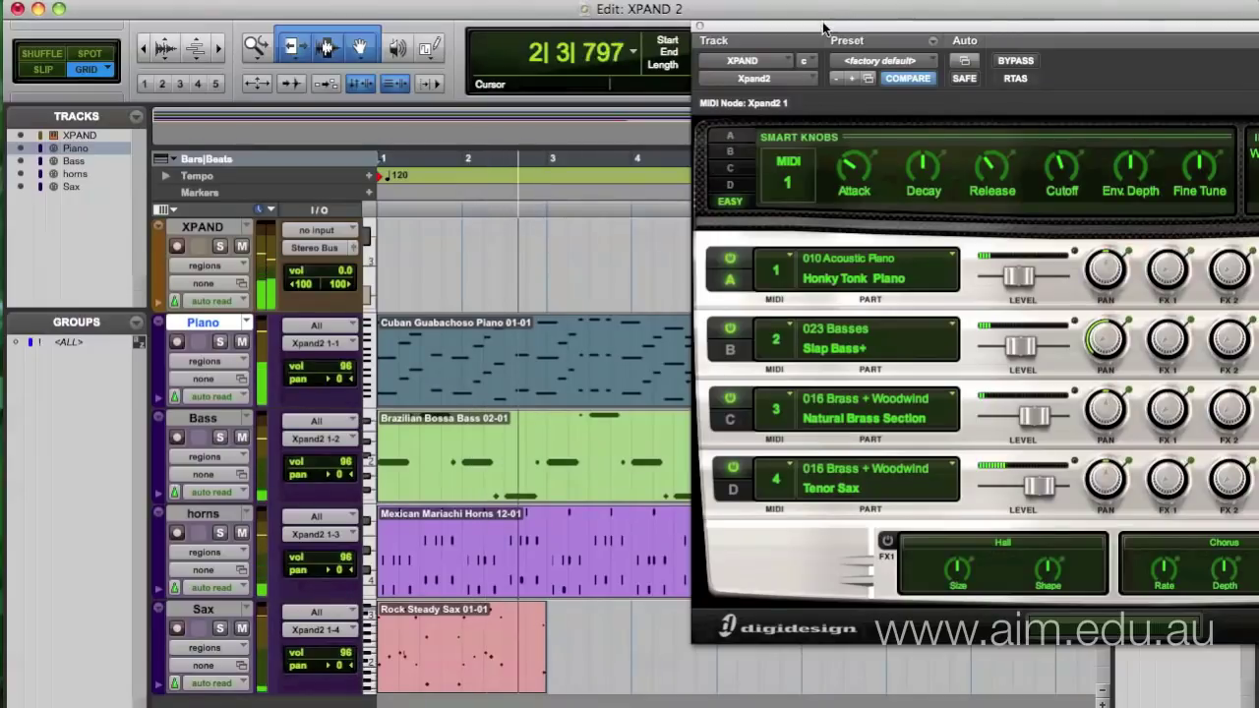
{"action": "left_click_drag", "start_coordinate": [824, 31], "coordinate": [978, 21]}
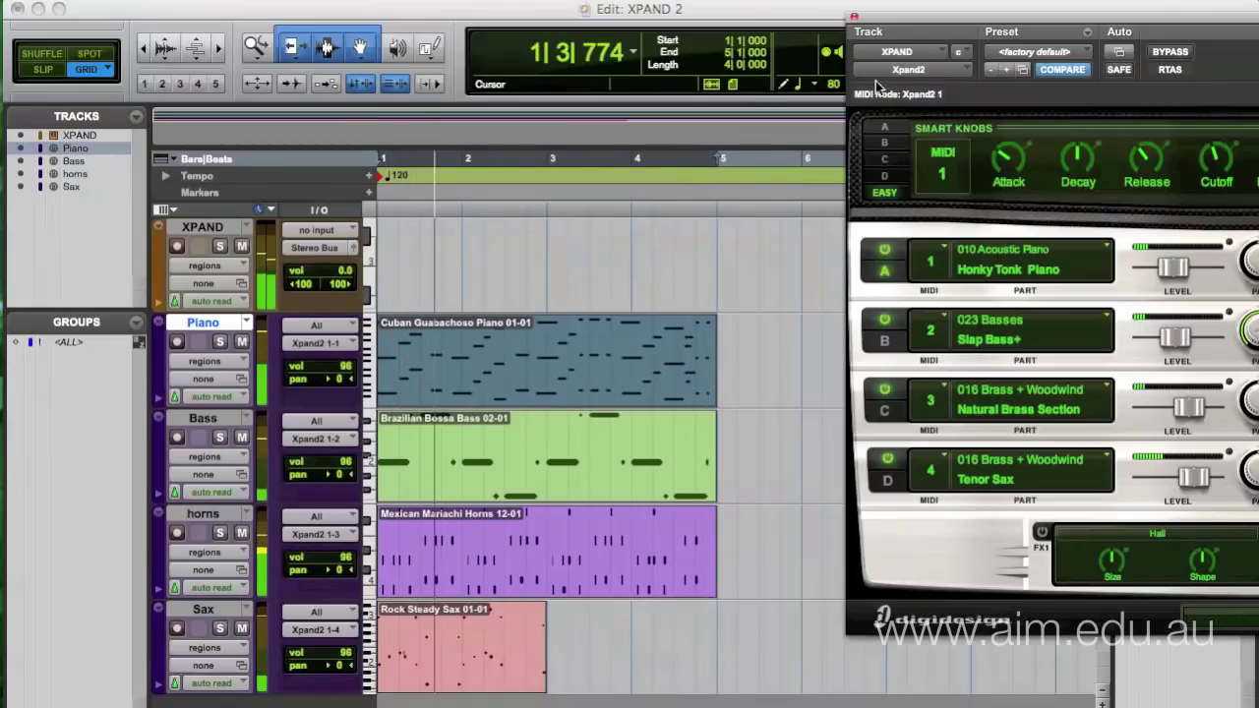
Step: Stop playback and shift the Edit and Xpand2 windows so all part controls show
{"action": "key", "text": "space"}
{"action": "left_click_drag", "start_coordinate": [991, 8], "coordinate": [713, 9]}
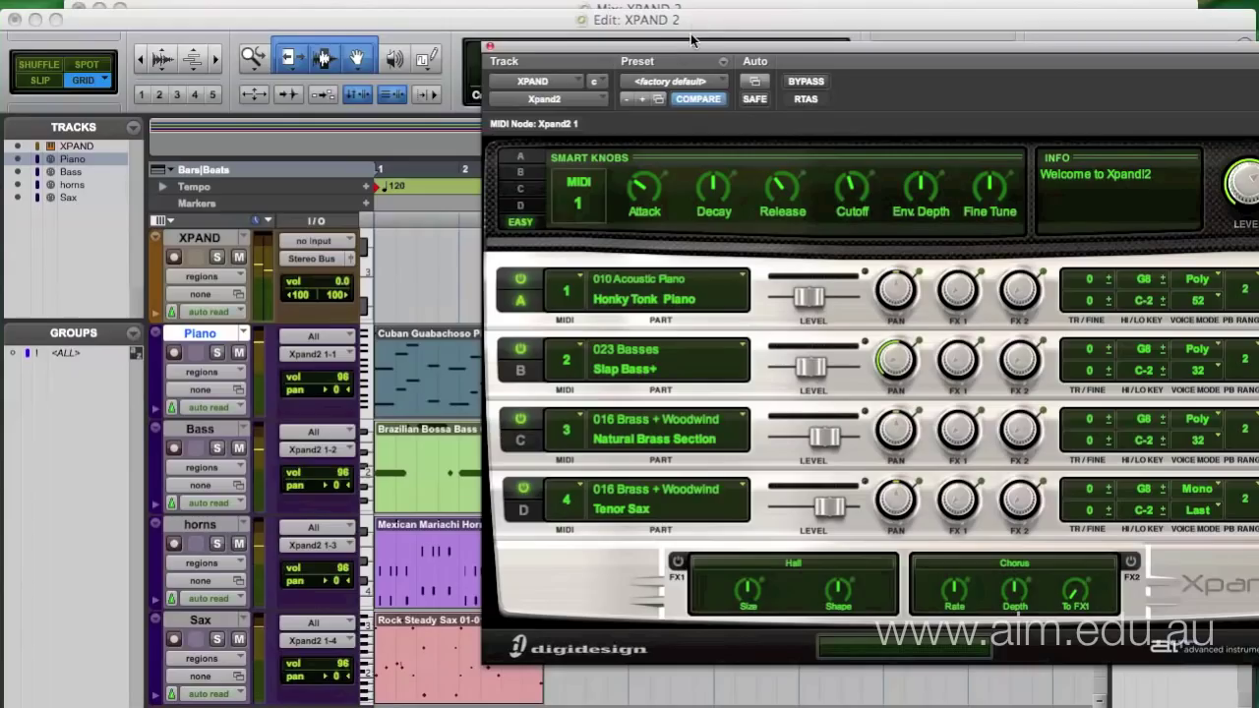
{"action": "left_click_drag", "start_coordinate": [690, 45], "coordinate": [341, 27]}
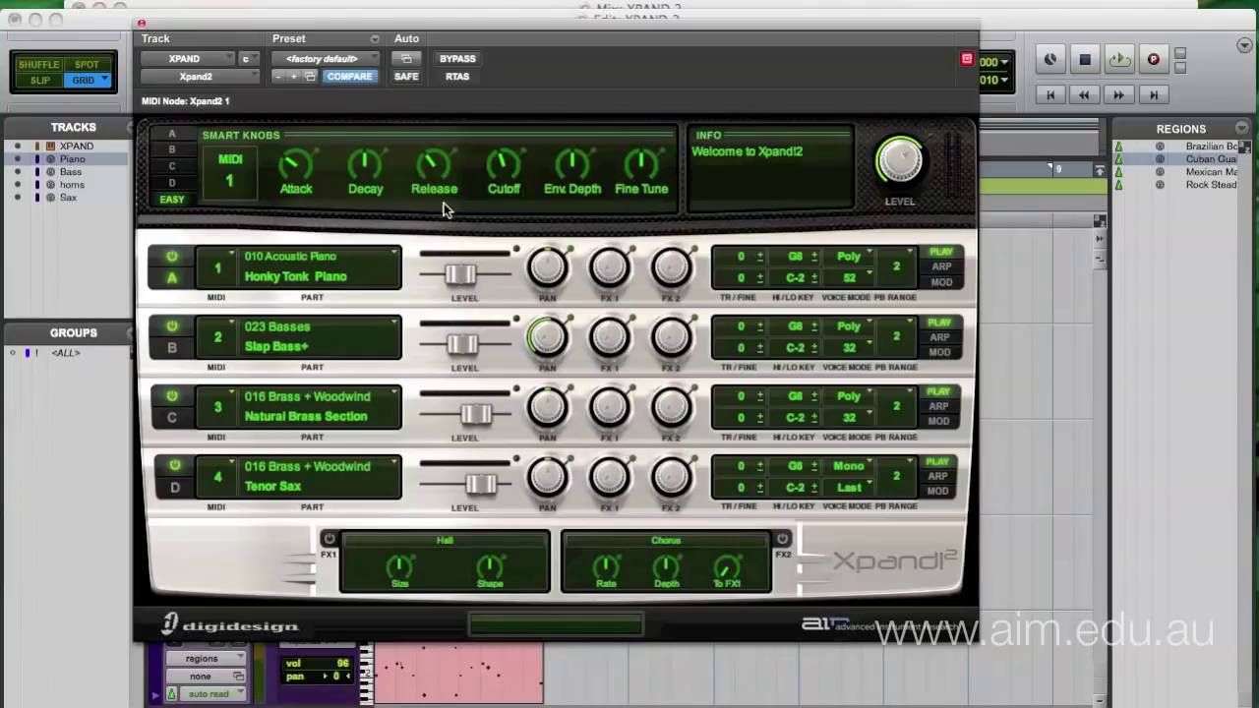
Step: Drop Part A to -29.7 dB, silence Parts C and D, and start playback
{"action": "left_click_drag", "start_coordinate": [467, 271], "coordinate": [437, 273]}
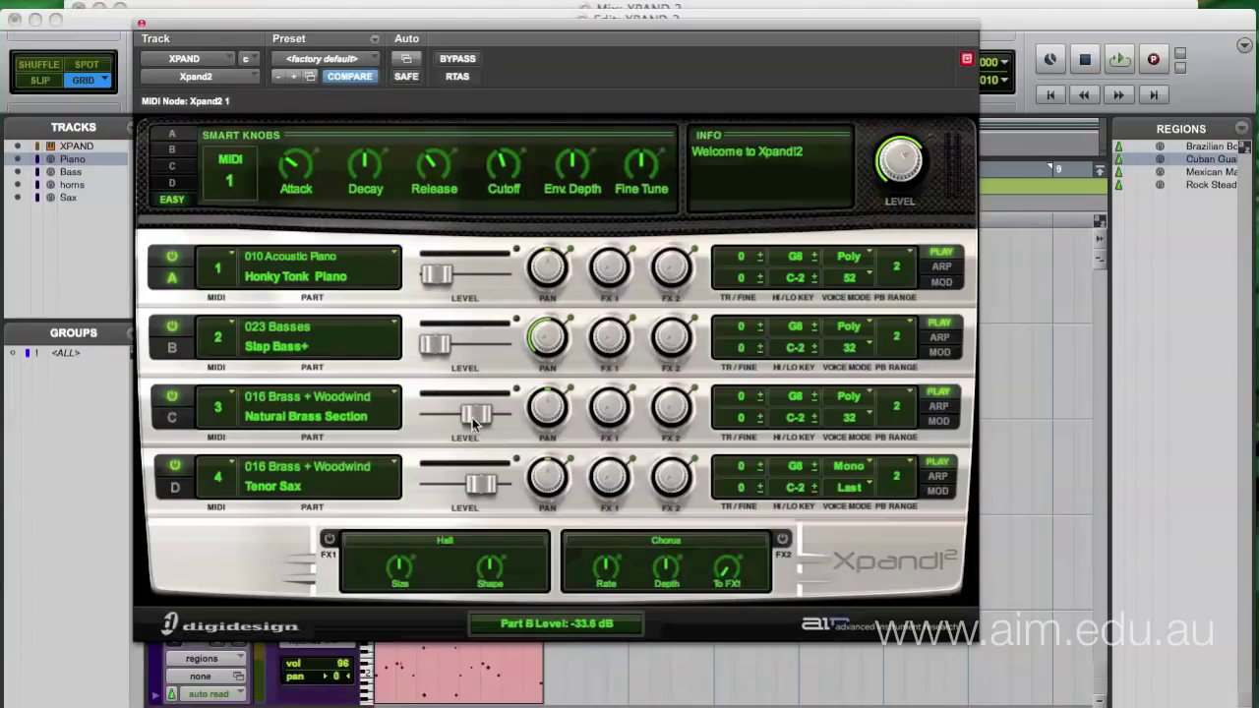
{"action": "left_click_drag", "start_coordinate": [472, 417], "coordinate": [423, 418]}
{"action": "left_click_drag", "start_coordinate": [479, 493], "coordinate": [426, 482]}
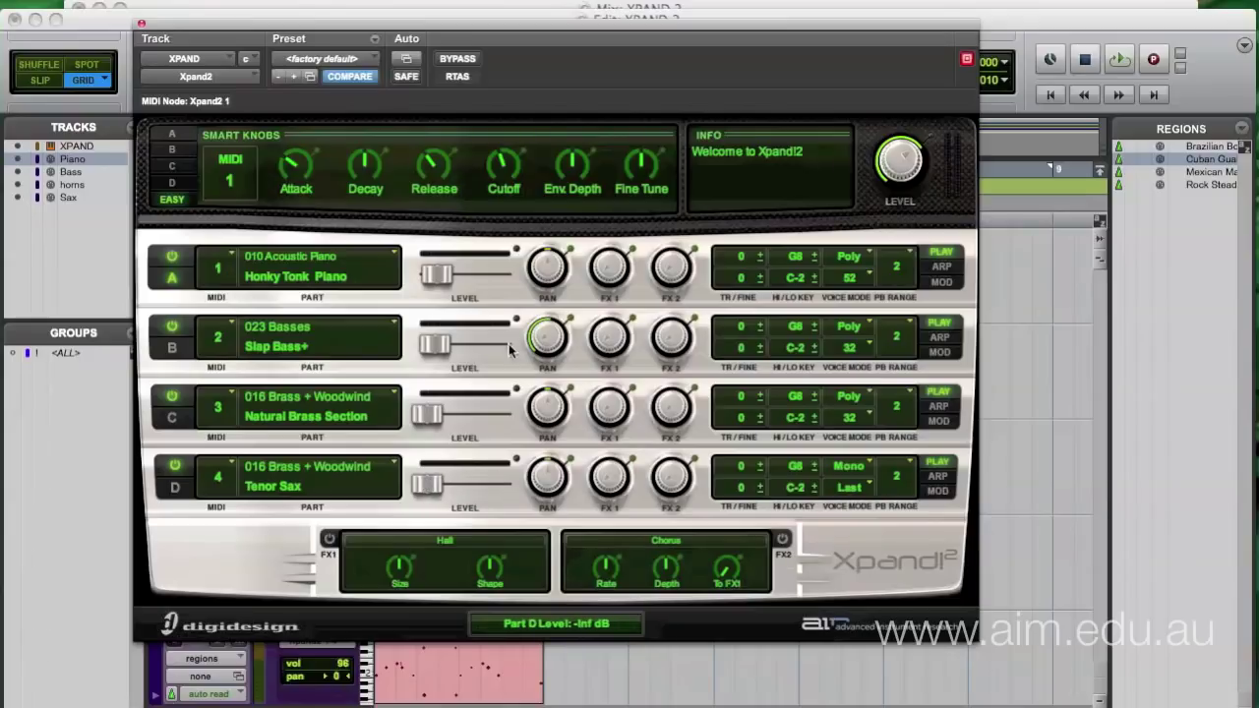
{"action": "key", "text": "space"}
Step: Bring Parts back one by one: A -5.0 dB, B -6.5 dB, C -2.1 dB, D -5.5 dB
{"action": "left_click_drag", "start_coordinate": [435, 276], "coordinate": [549, 317]}
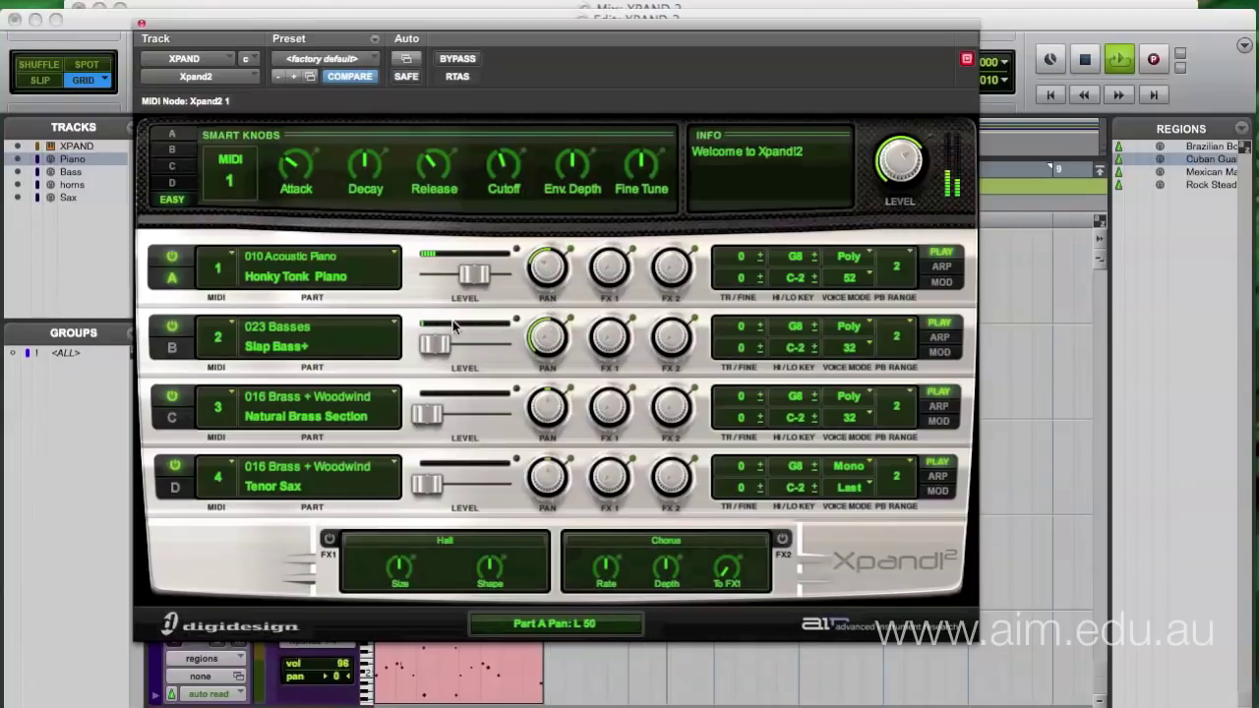
{"action": "left_click_drag", "start_coordinate": [434, 344], "coordinate": [462, 346]}
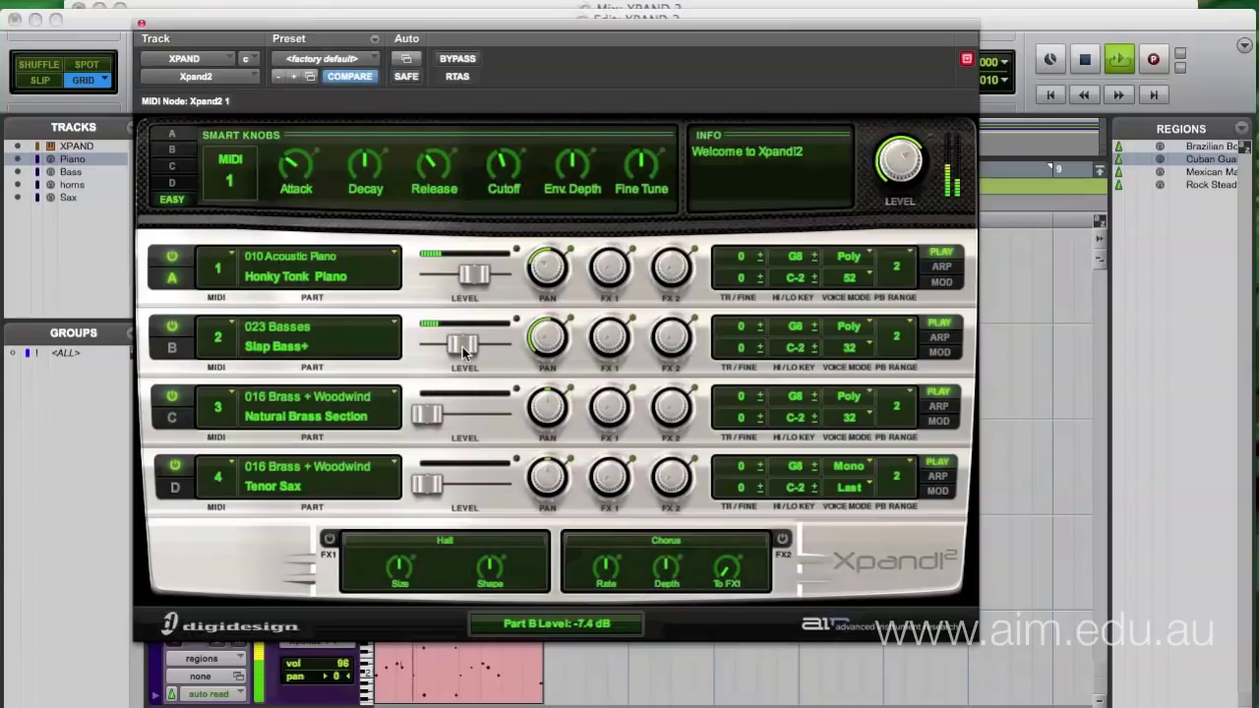
{"action": "left_click_drag", "start_coordinate": [551, 347], "coordinate": [561, 258]}
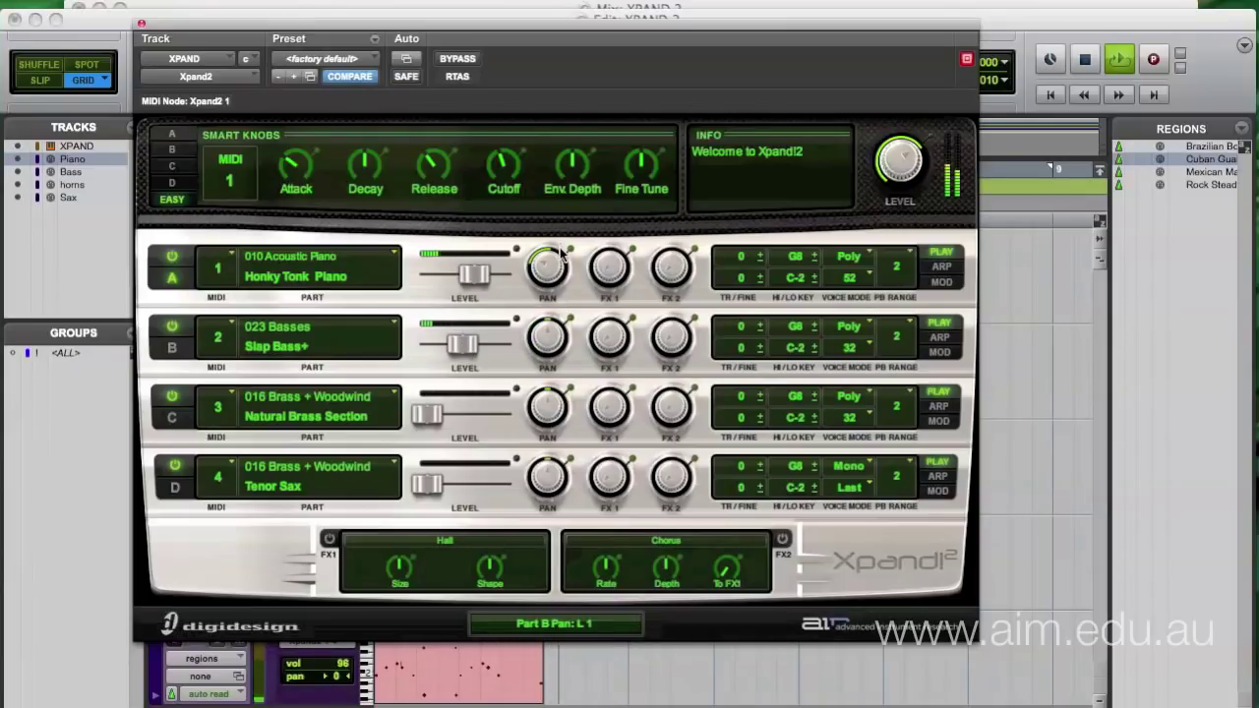
{"action": "left_click", "coordinate": [462, 343]}
{"action": "left_click_drag", "start_coordinate": [462, 342], "coordinate": [464, 342]}
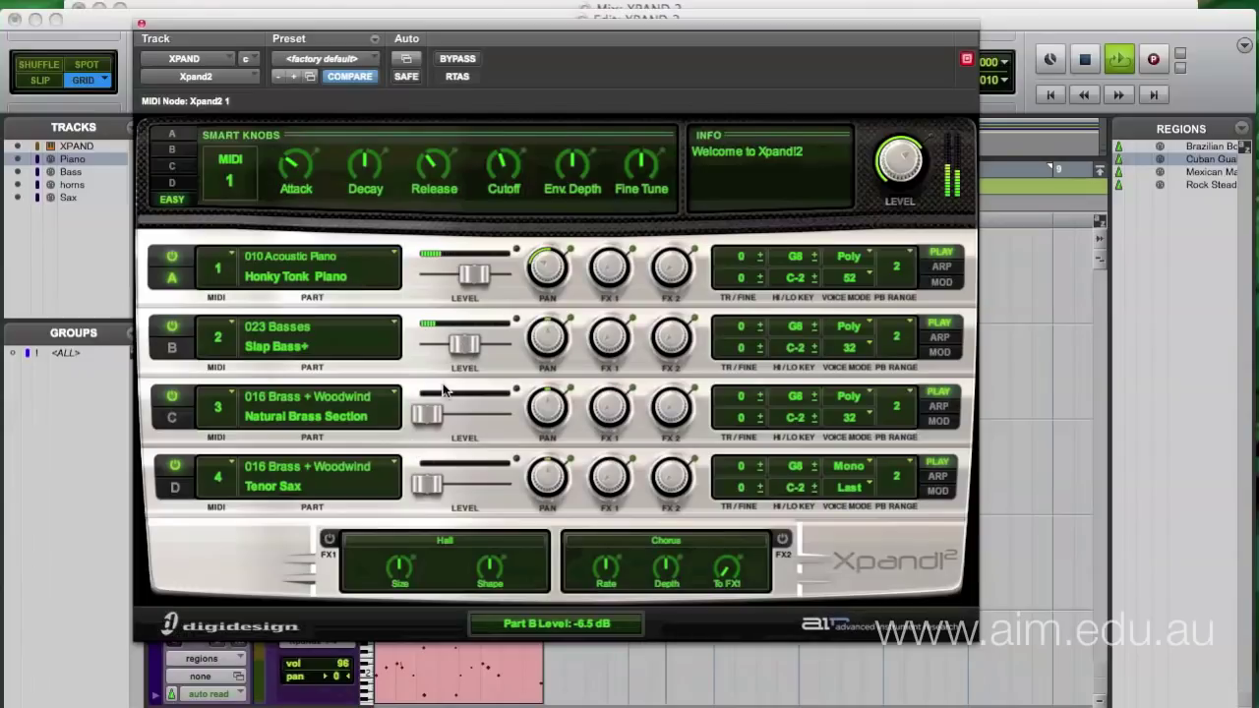
{"action": "left_click_drag", "start_coordinate": [425, 418], "coordinate": [551, 359]}
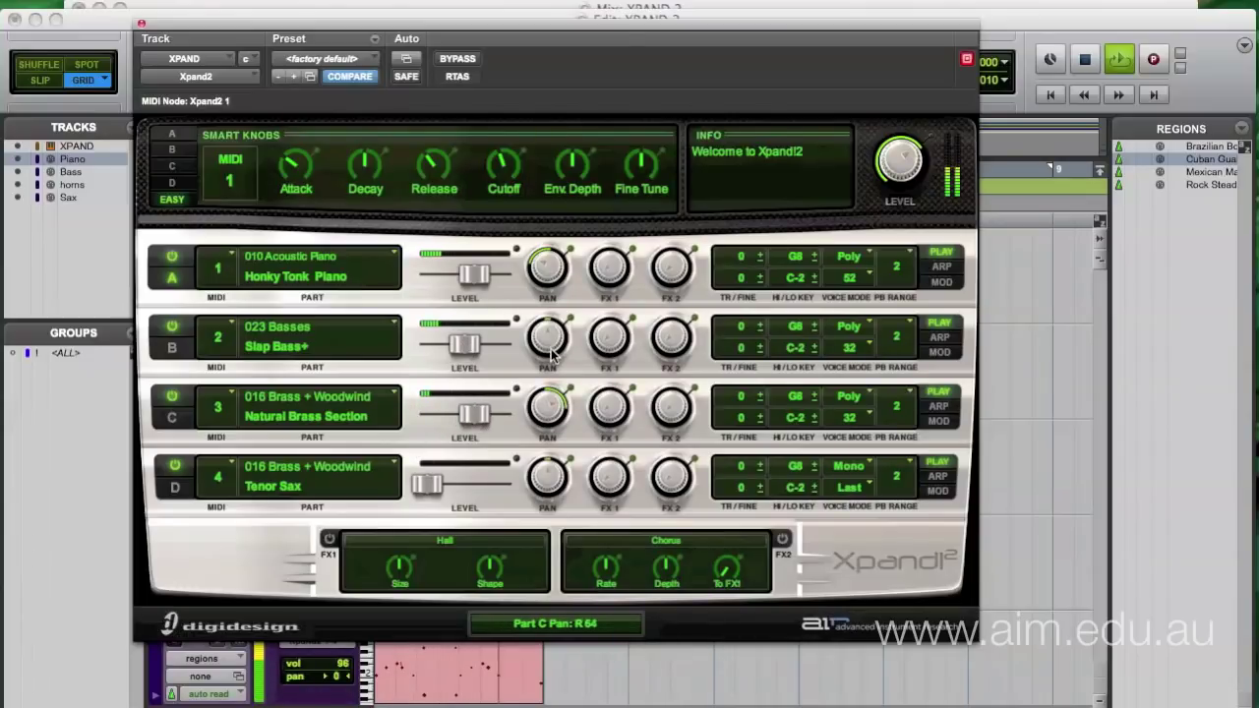
{"action": "left_click_drag", "start_coordinate": [428, 482], "coordinate": [472, 484]}
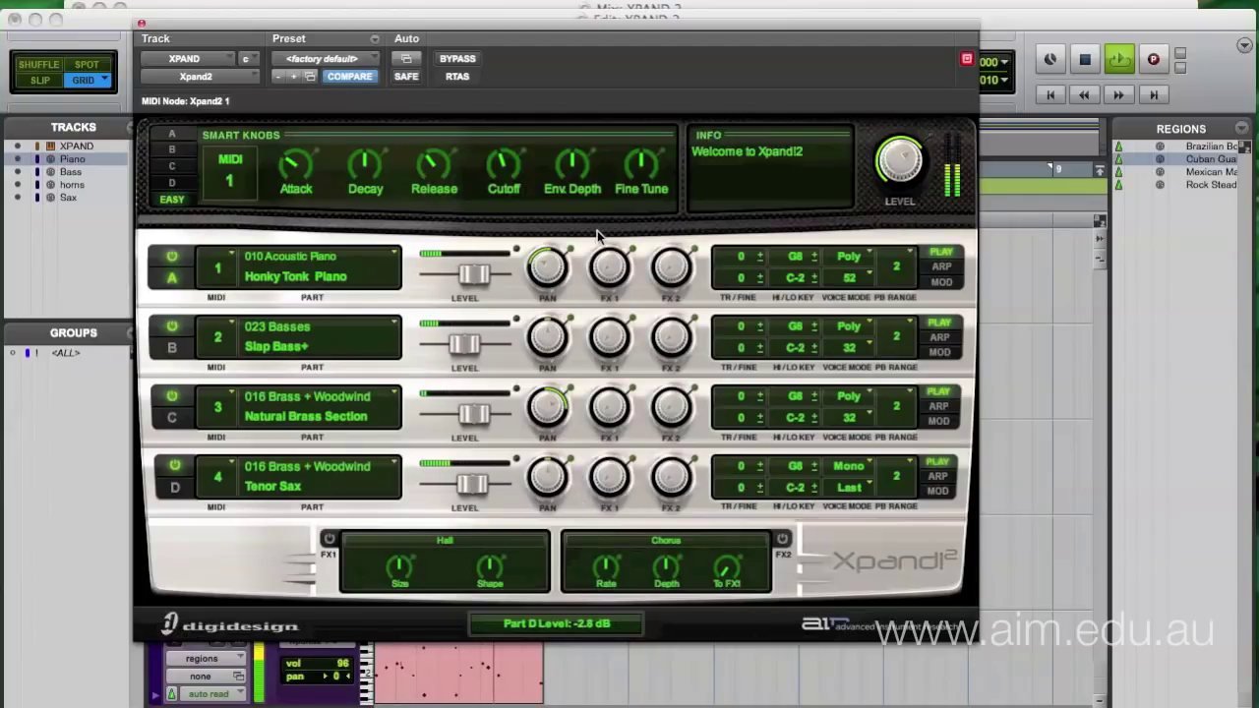